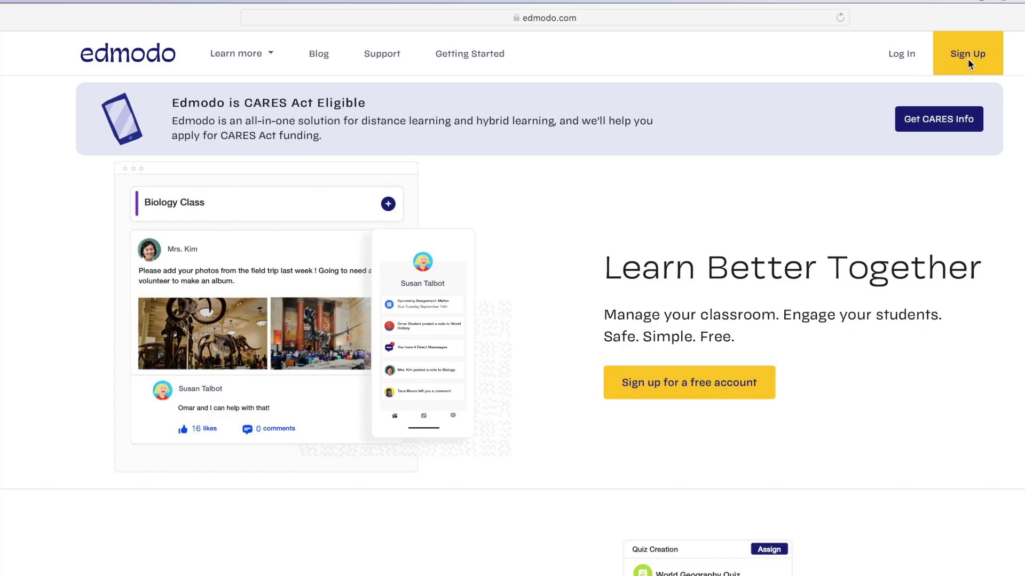
Start signing up from the Edmodo homepage to see the Teacher, Student and Parent account options
left_click(968, 59)
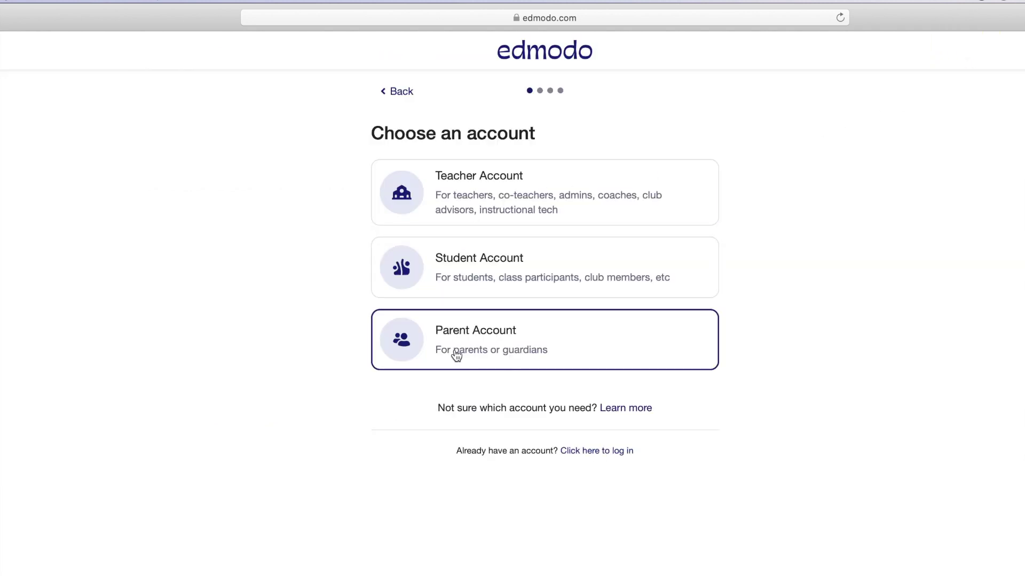
Choose a Student account and enter a username for it
left_click(455, 278)
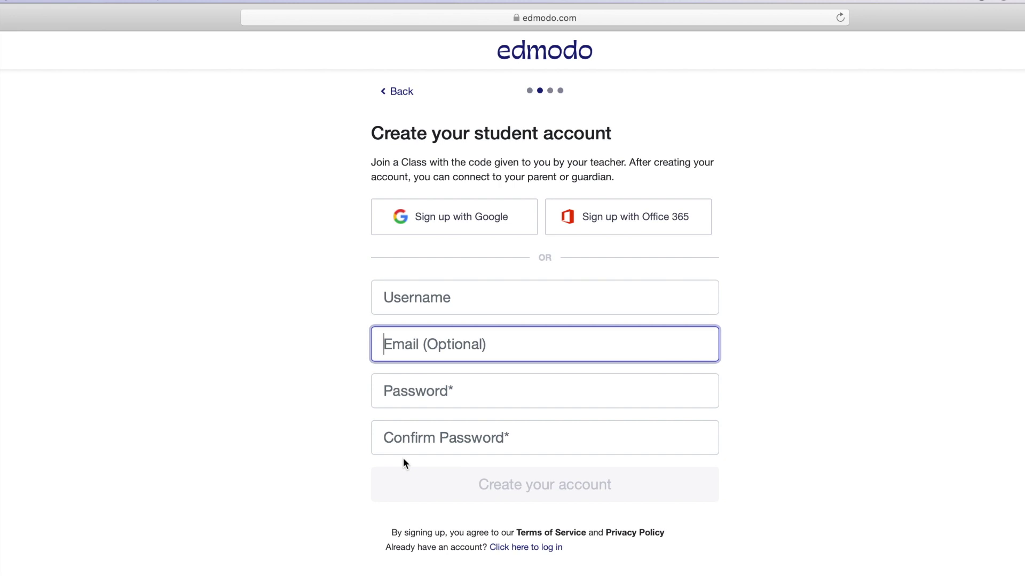
left_click(461, 303)
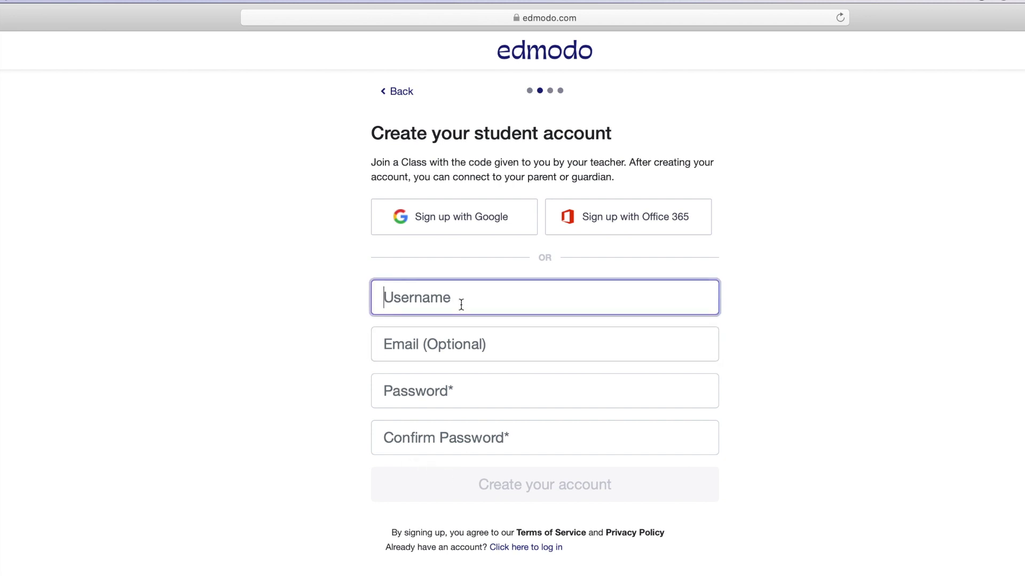
type("shalabung")
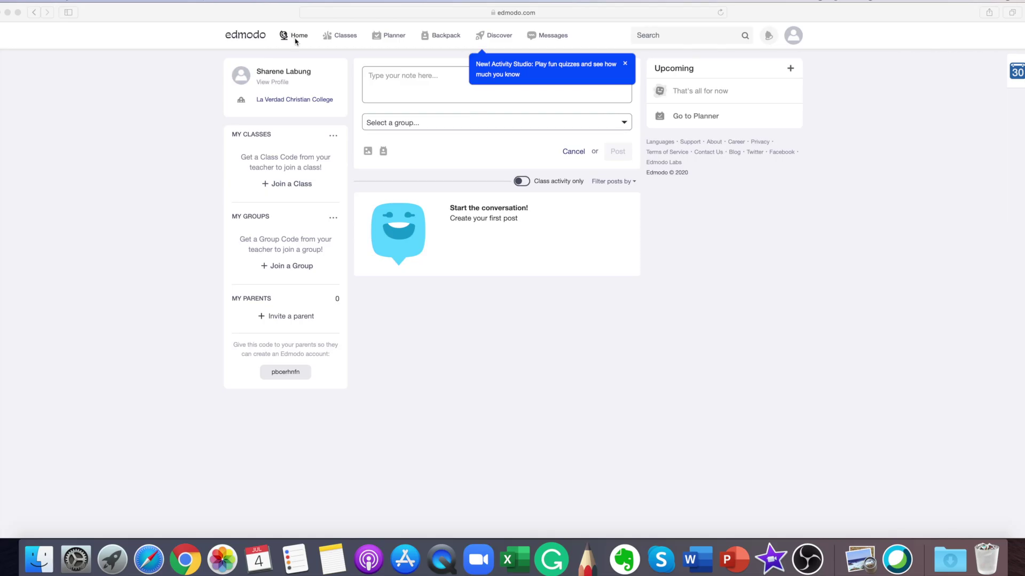
left_click(296, 42)
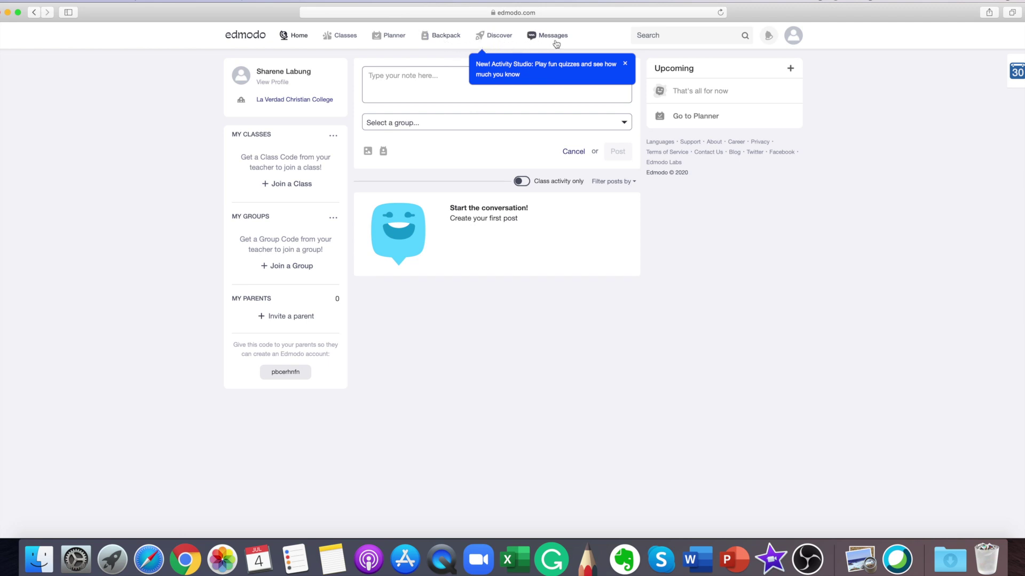
left_click(656, 33)
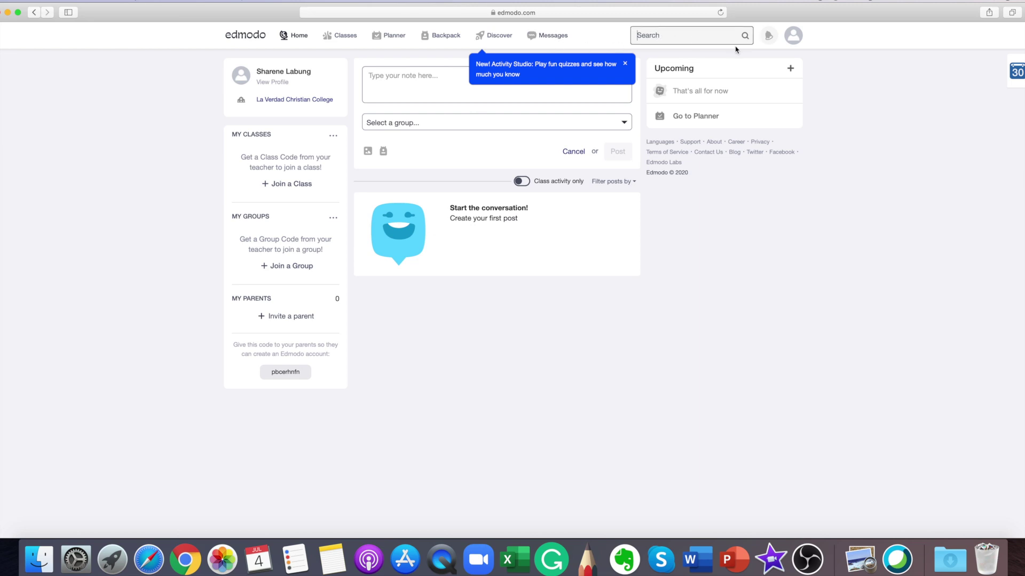
left_click(769, 40)
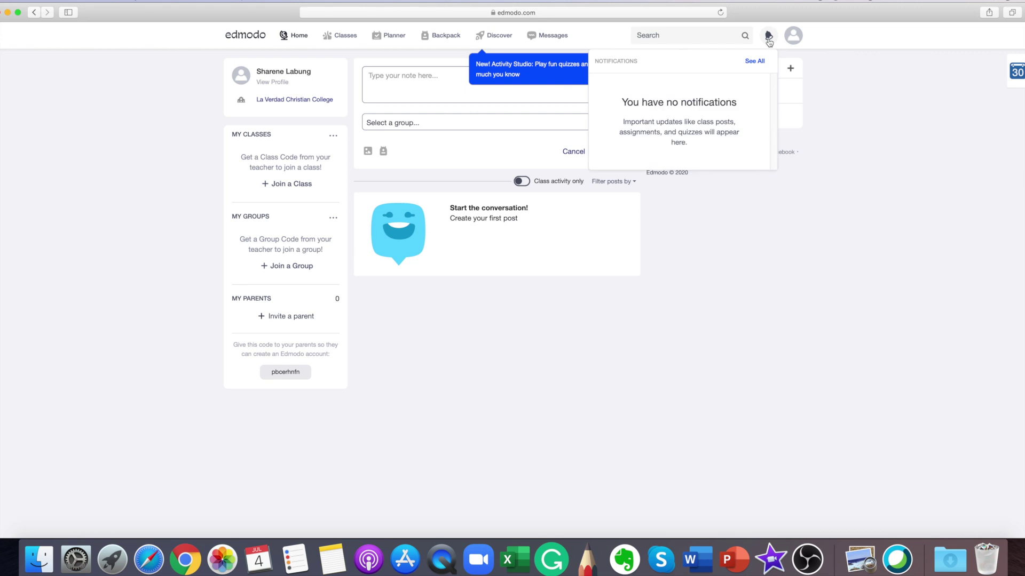
left_click(809, 41)
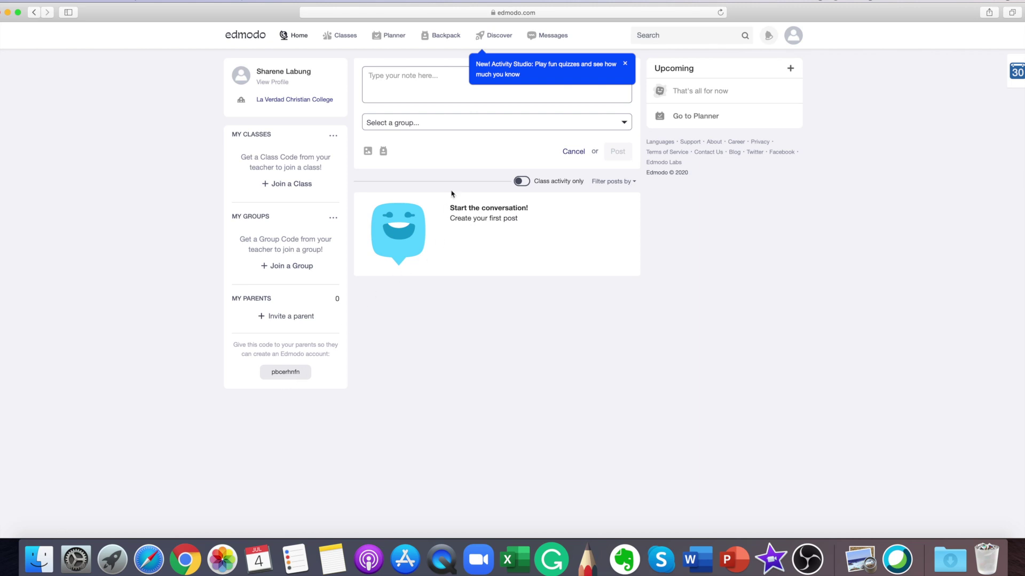
Dismiss the Activity Studio announcement, then open and close the group selector without choosing one
left_click(382, 80)
left_click(626, 64)
left_click(447, 81)
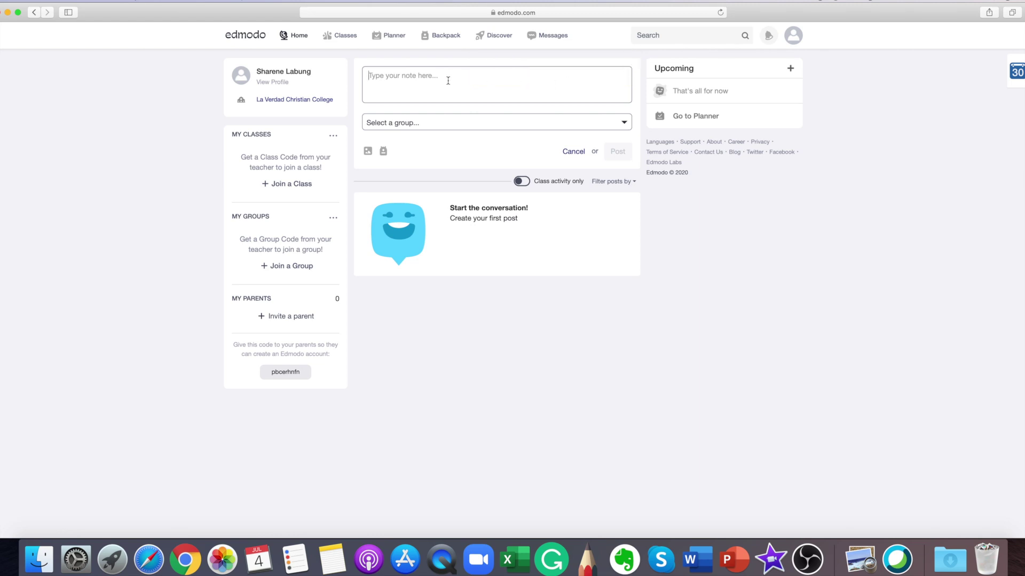
left_click(625, 124)
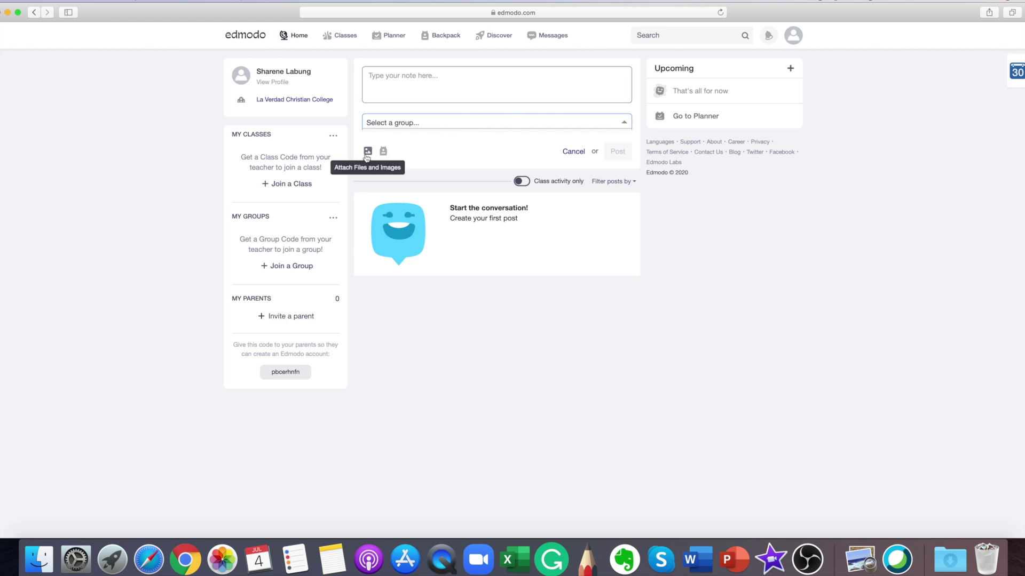
left_click(569, 154)
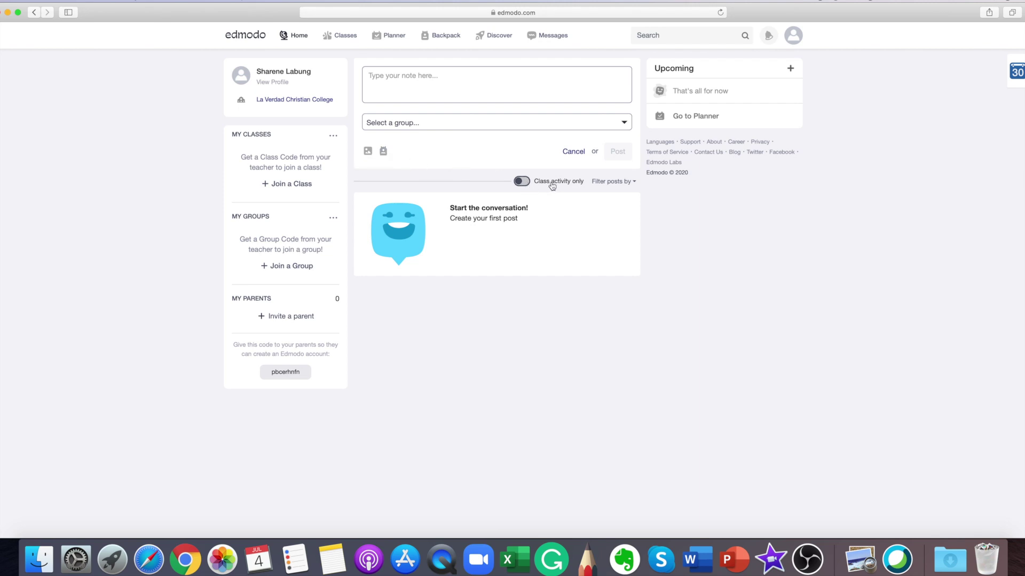
Toggle Class activity only on and off, then close Filter posts by without applying a filter
left_click(523, 182)
left_click(523, 182)
left_click(522, 183)
left_click(633, 182)
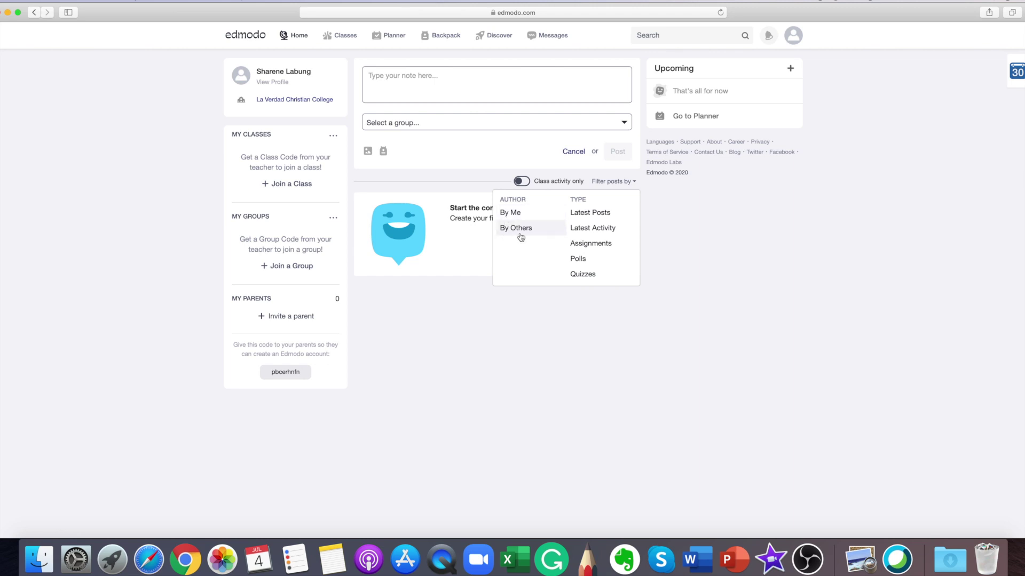
left_click(528, 324)
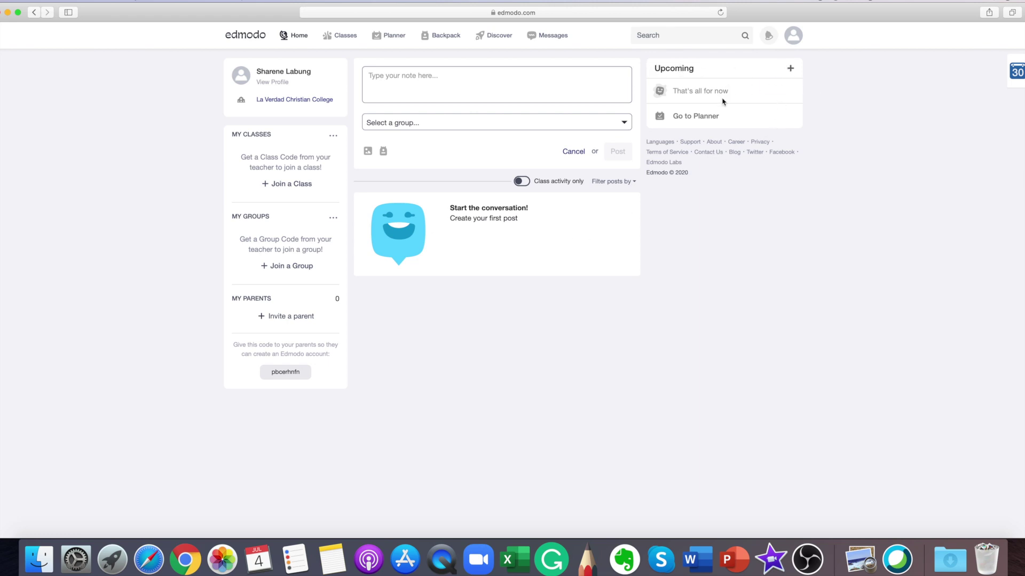
left_click(789, 70)
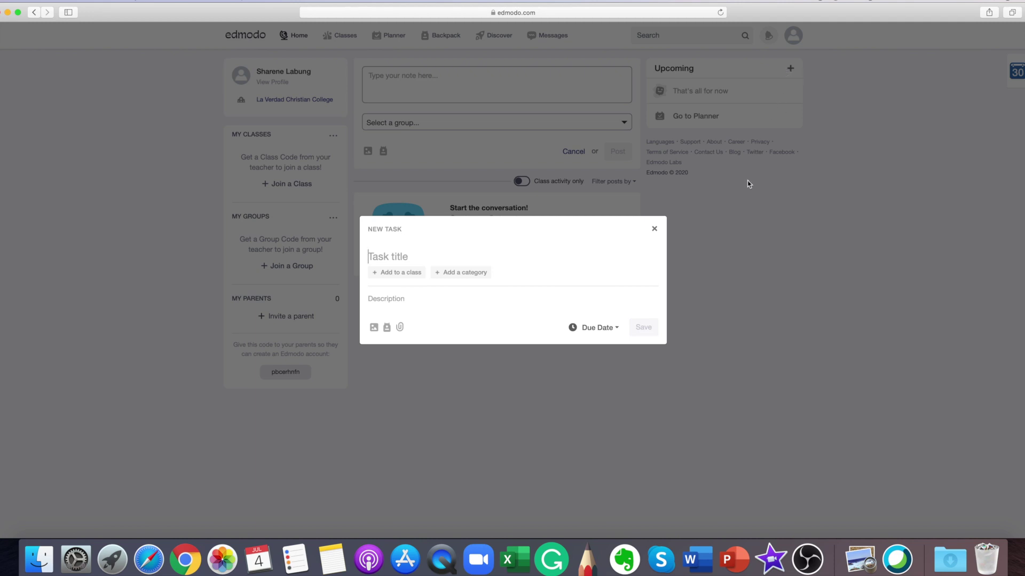
left_click(618, 330)
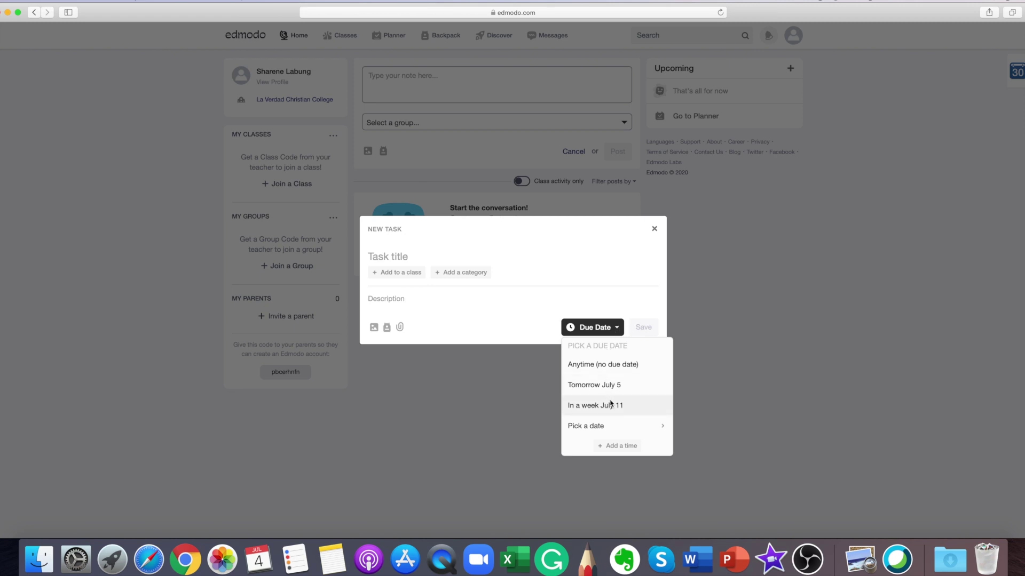
left_click(687, 282)
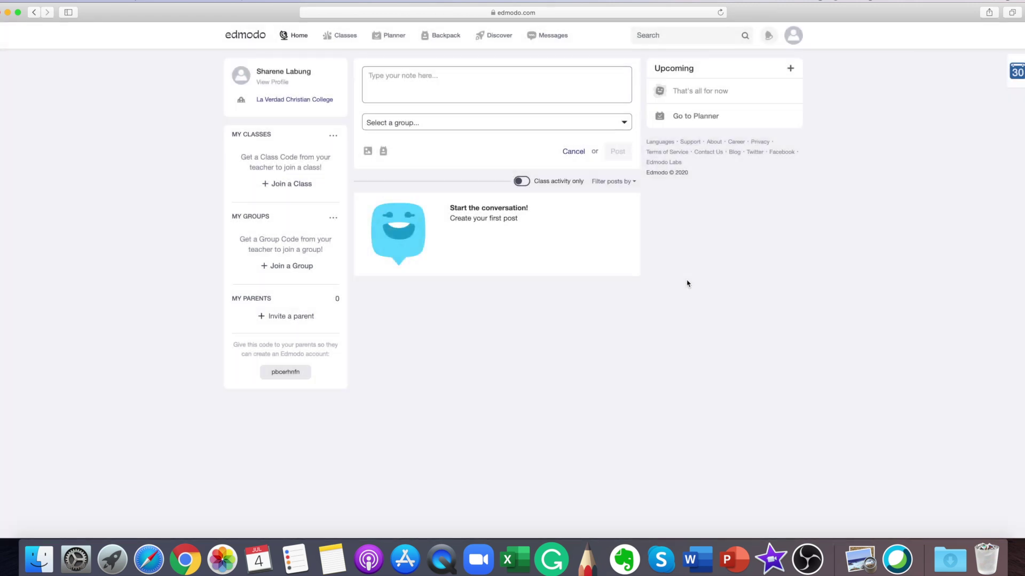
left_click(791, 70)
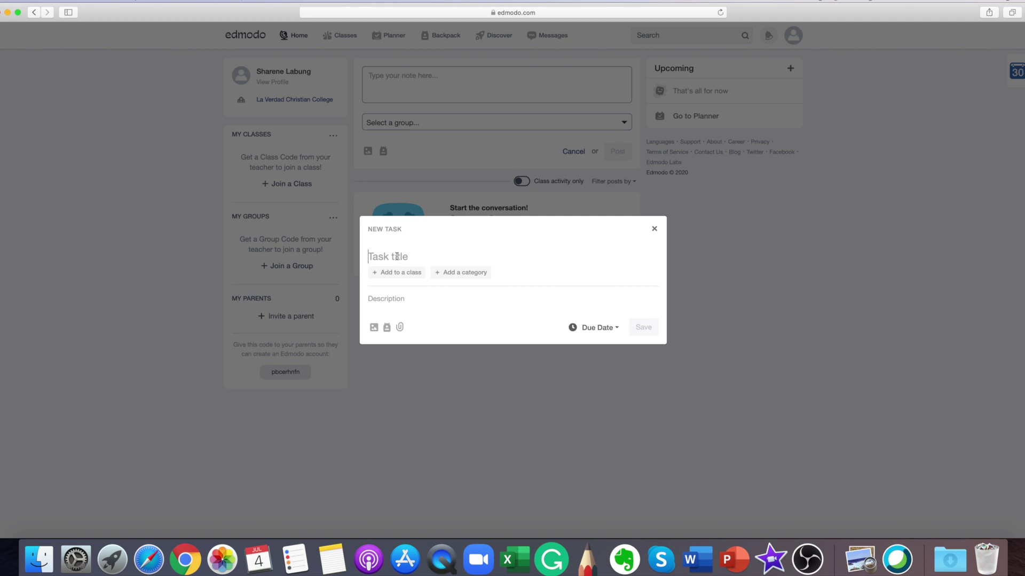
type("dfddg")
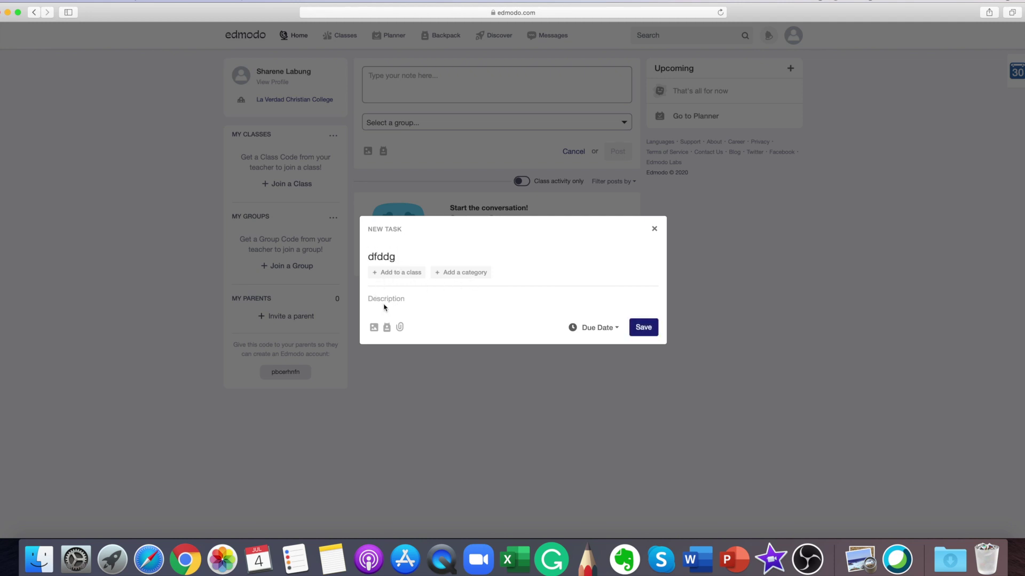
type("fgfgfg")
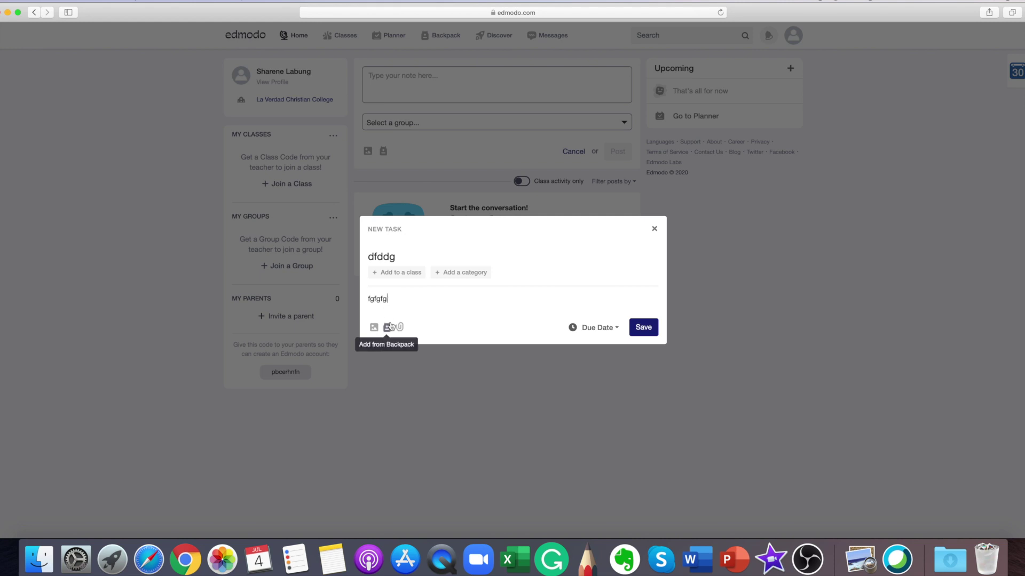
left_click(373, 327)
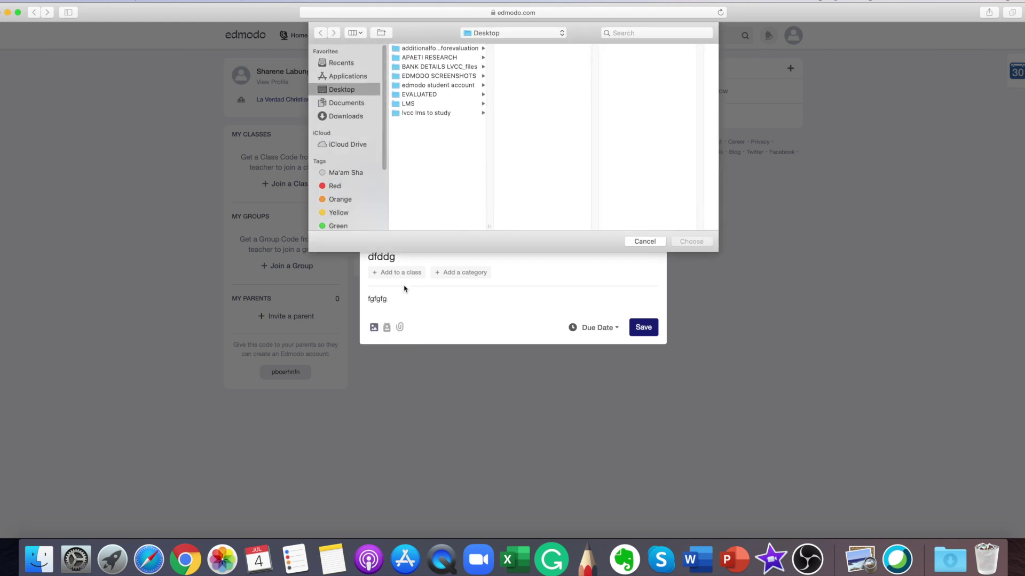
left_click(630, 243)
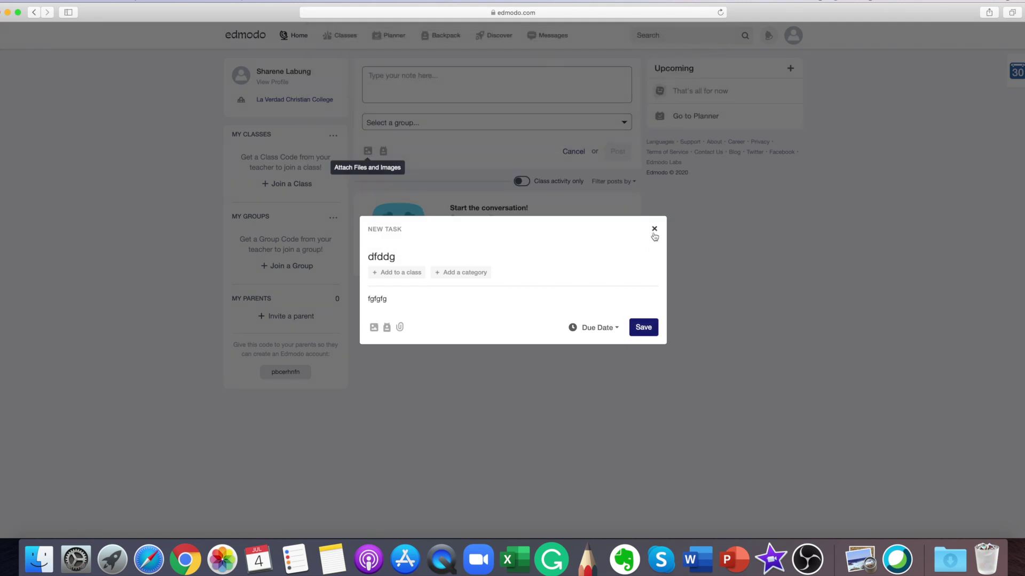
left_click(654, 230)
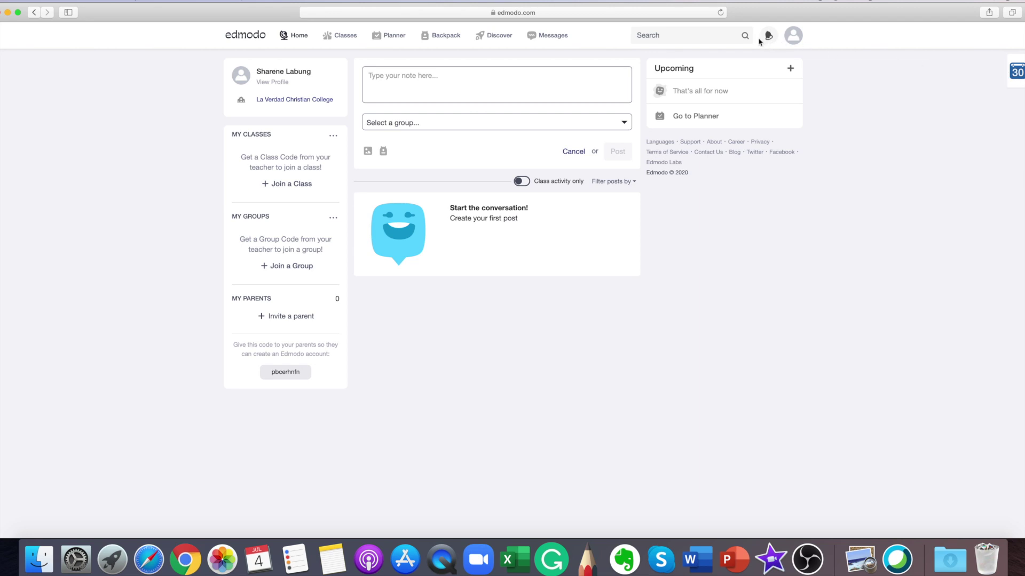
Start joining a class from Classes and paste the teacher's class code
mouse_move(343, 41)
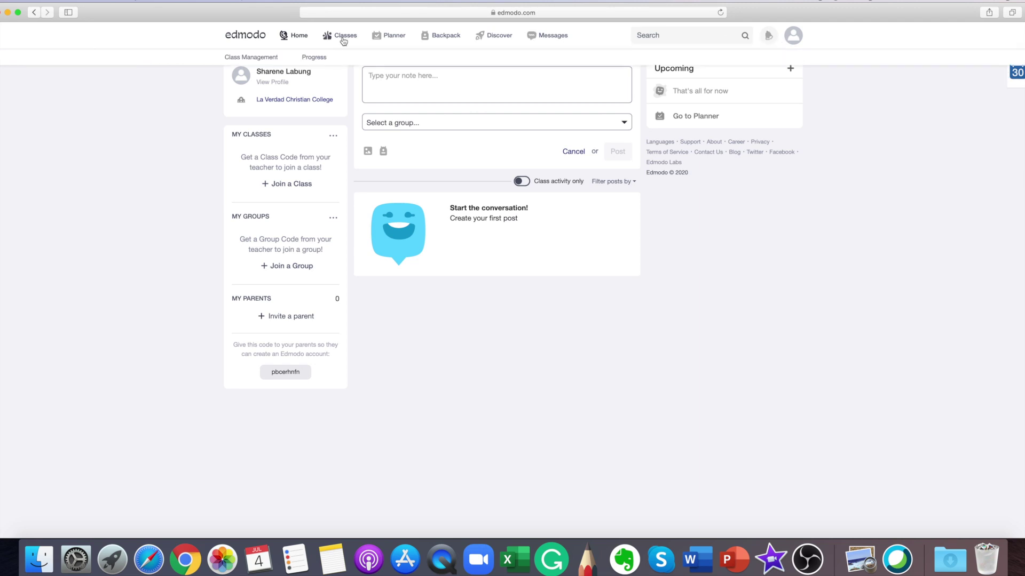
left_click(343, 42)
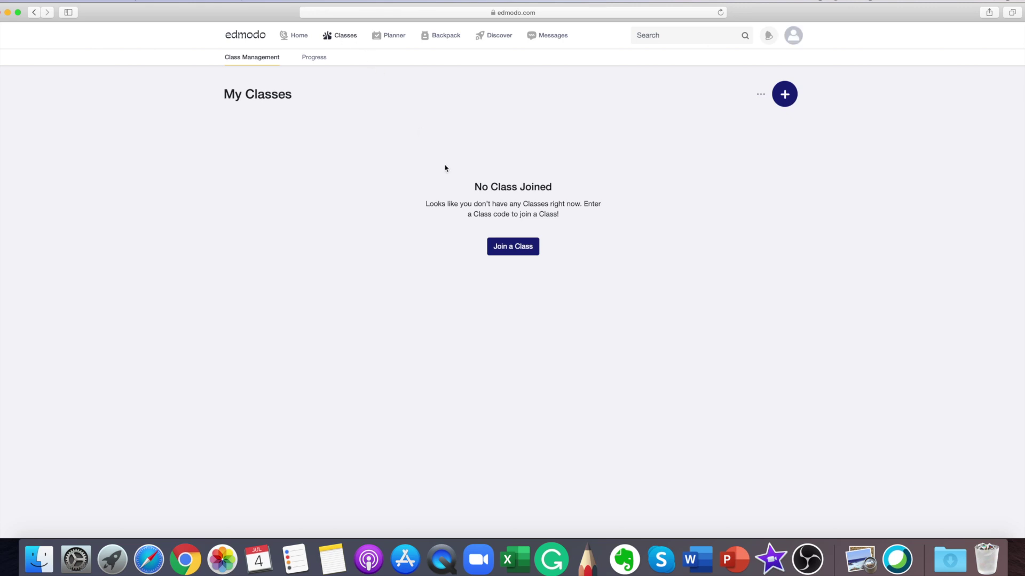
left_click(517, 252)
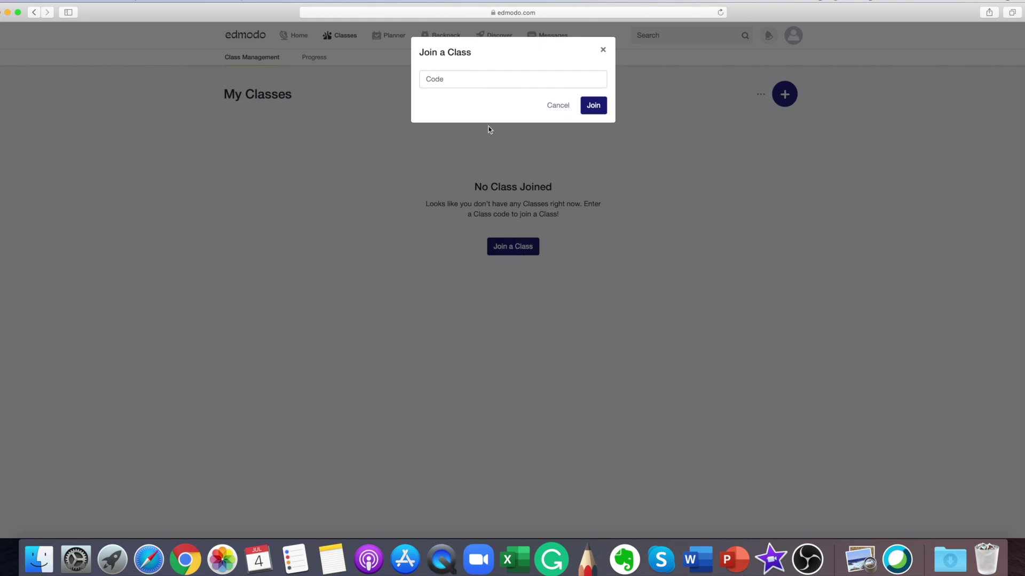
left_click(445, 79)
right_click(446, 80)
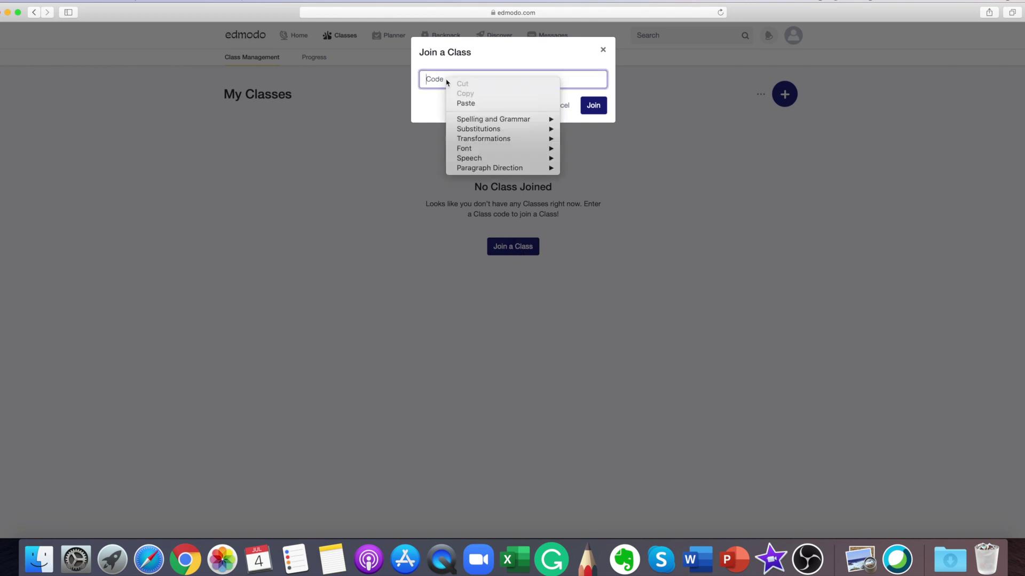
left_click(465, 103)
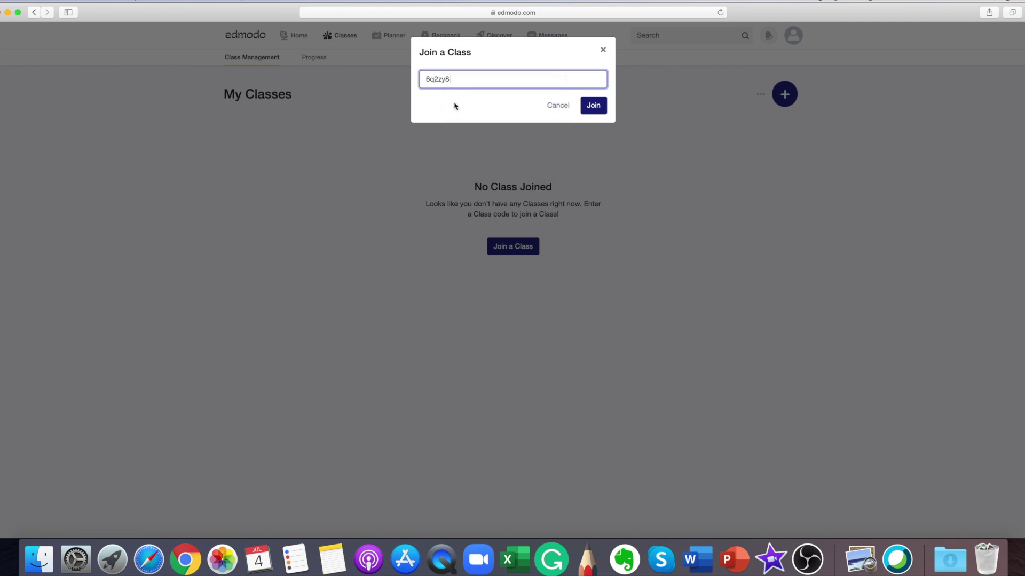
Submit the code, dismiss the approval-queue notice, and view class Progress
left_click(592, 109)
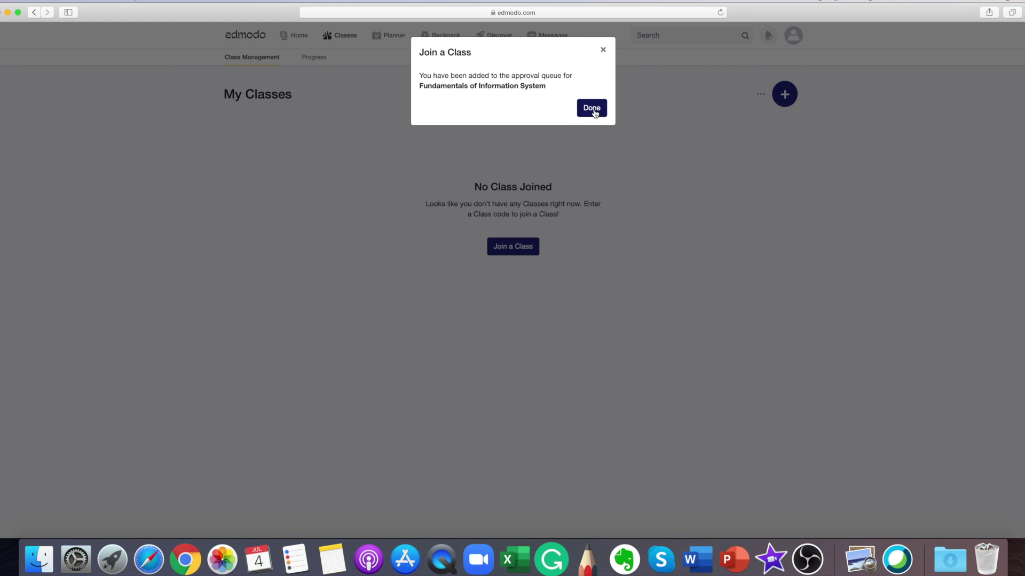
left_click(594, 112)
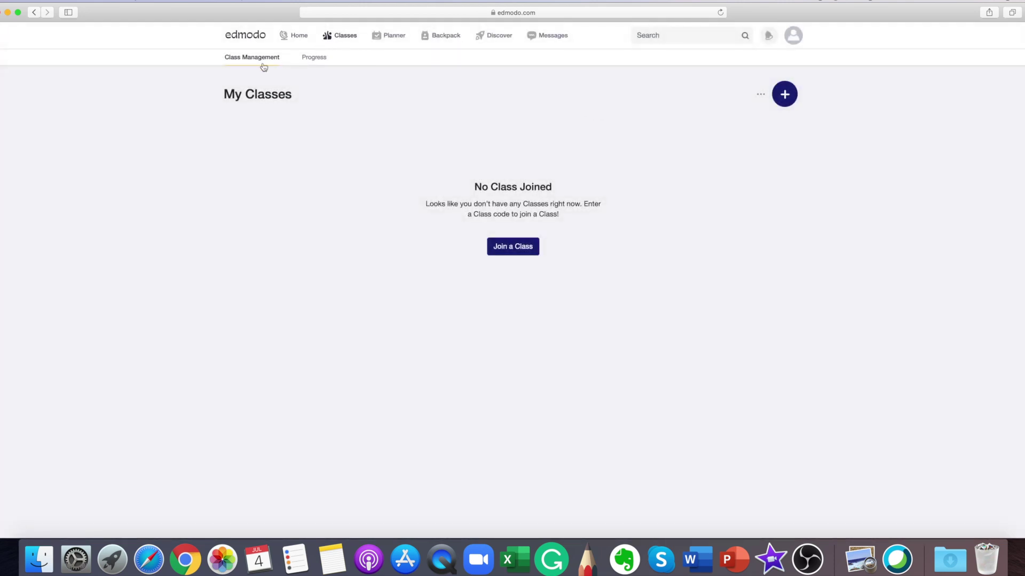
left_click(240, 63)
left_click(314, 58)
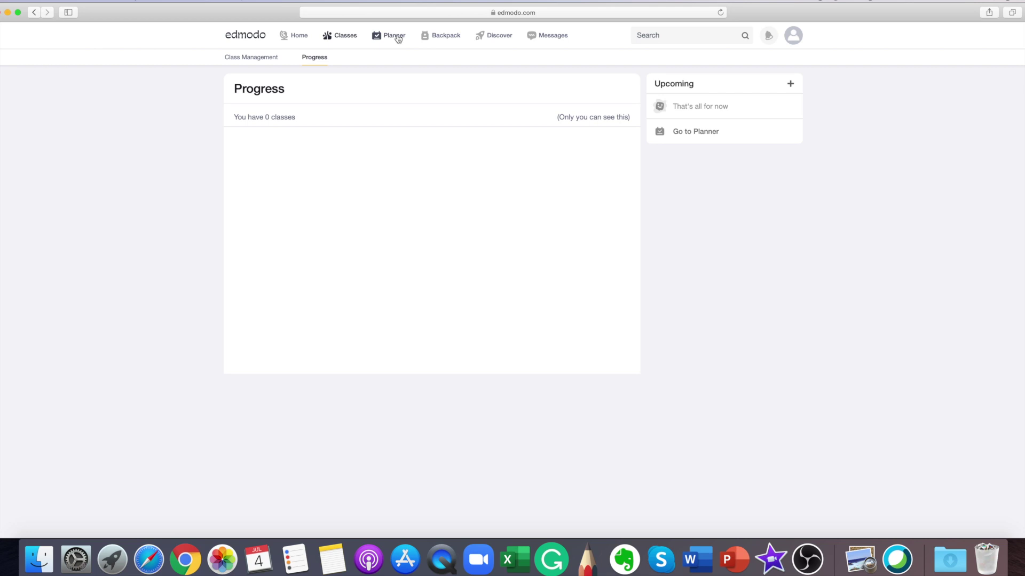
Open the Planner, which lists no upcoming tasks
left_click(415, 60)
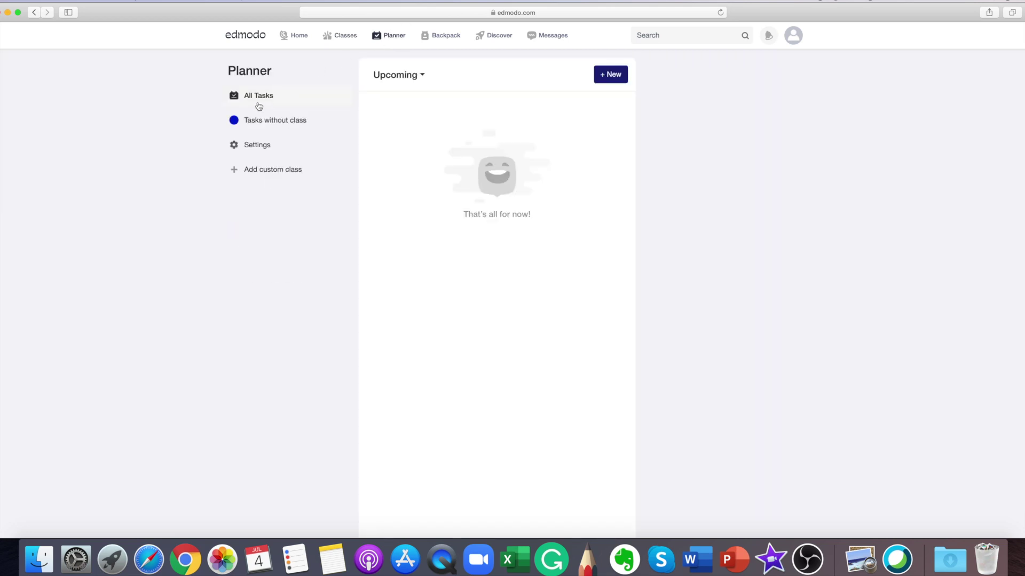
Show Planner Settings, with daily reminders off and no custom classes
left_click(258, 147)
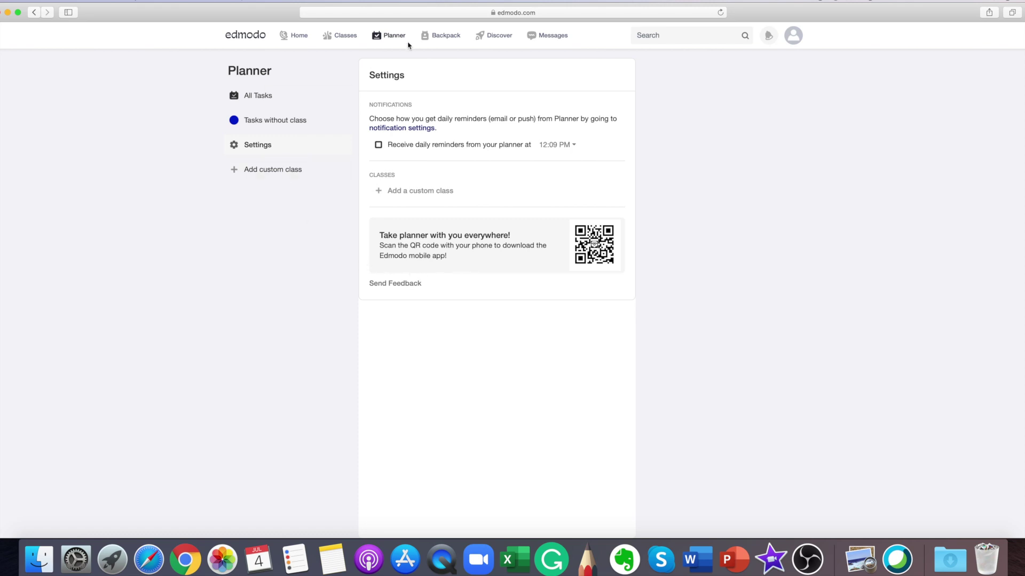
Open the empty Backpack and view its New options for files, folders, links and Office documents
left_click(446, 37)
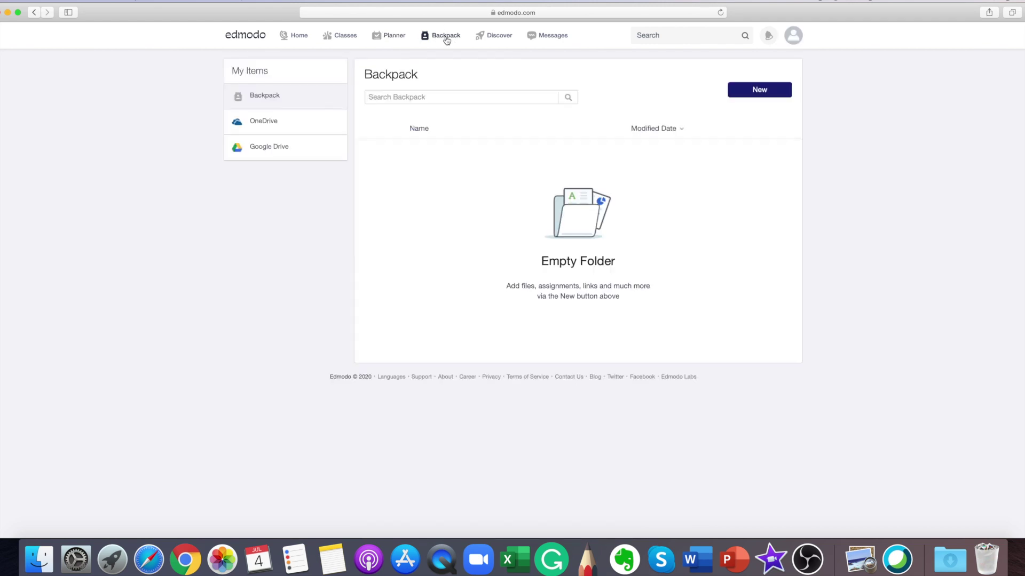
left_click(535, 98)
left_click(760, 90)
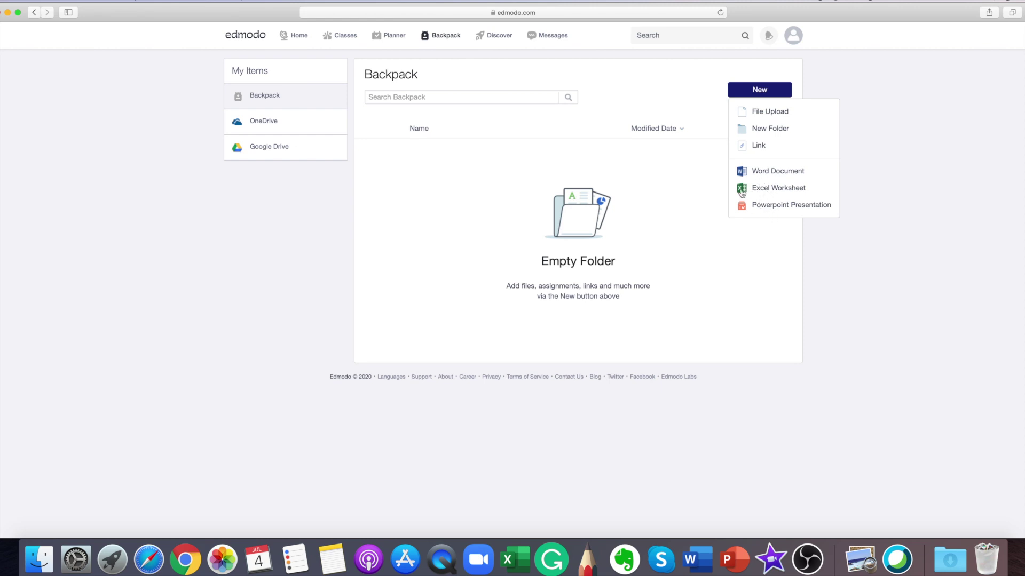
Create backpack folders named Fundamentals of IS and Professional Skills
left_click(758, 132)
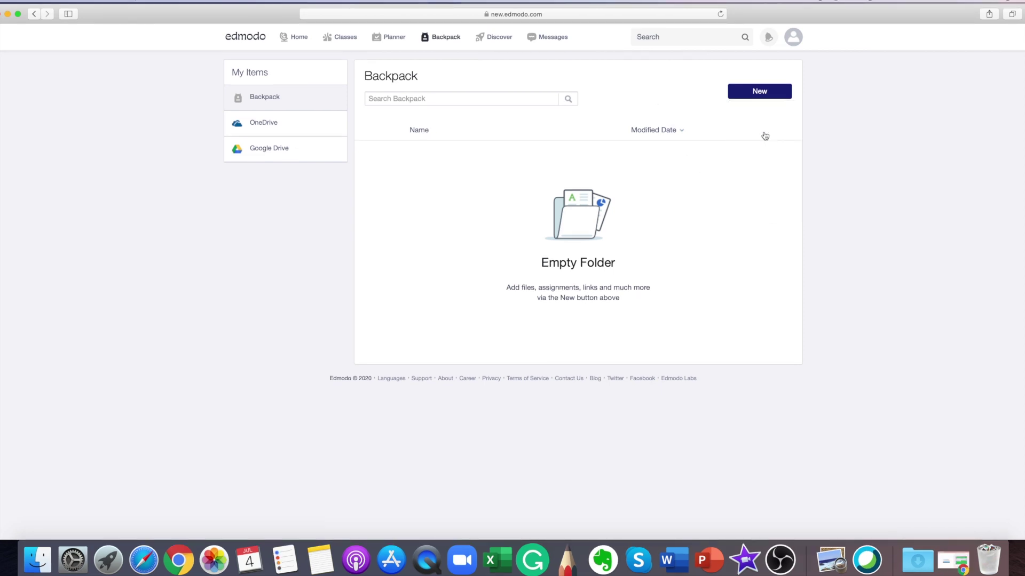
left_click(573, 93)
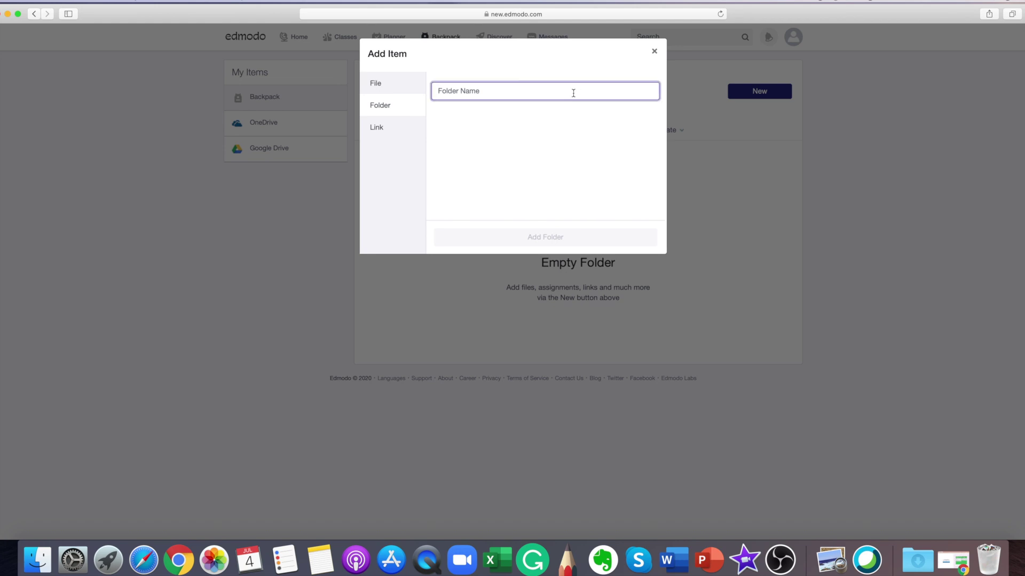
type("Fundamentals of IS")
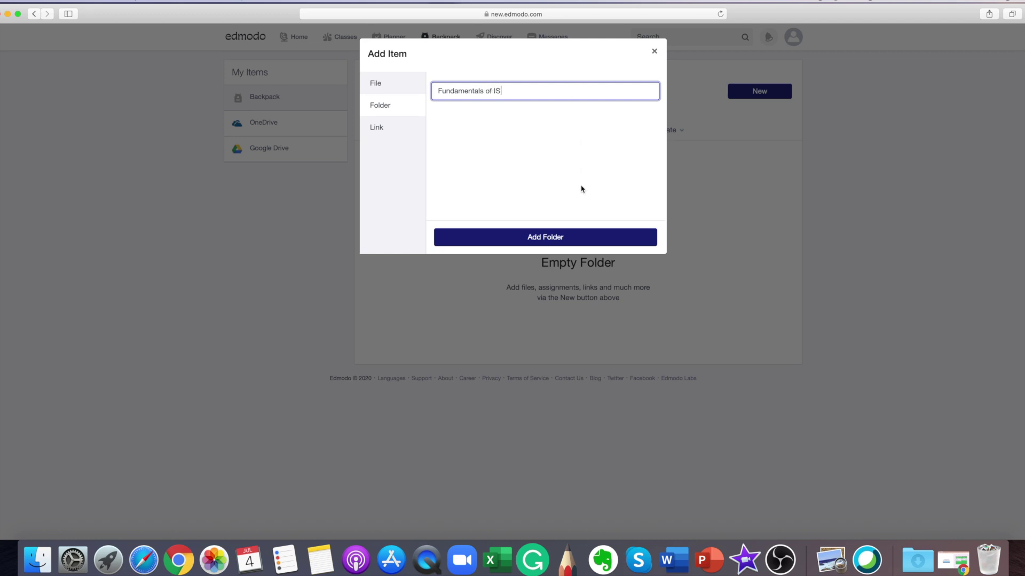
left_click(553, 240)
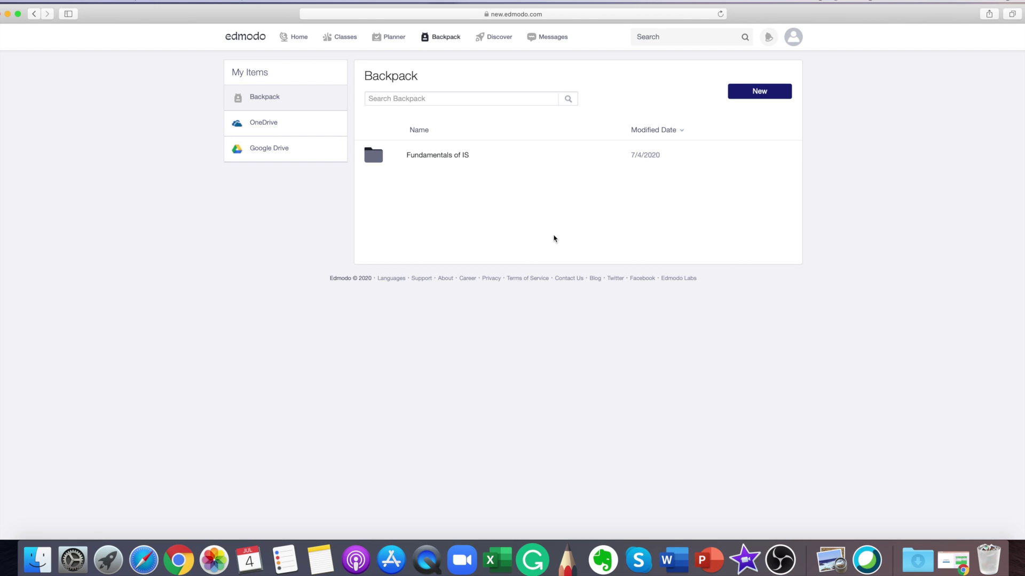
left_click(759, 94)
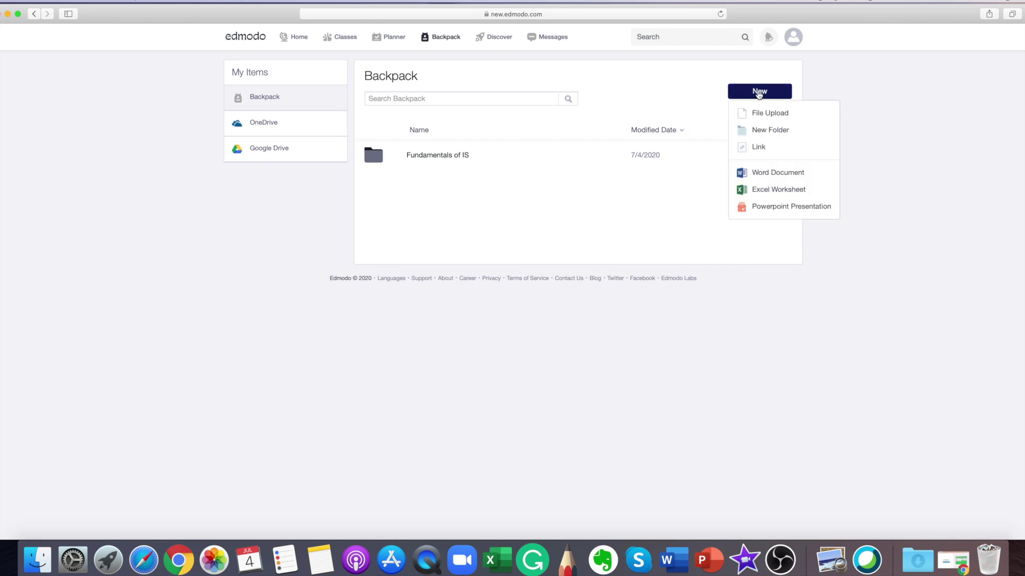
left_click(761, 135)
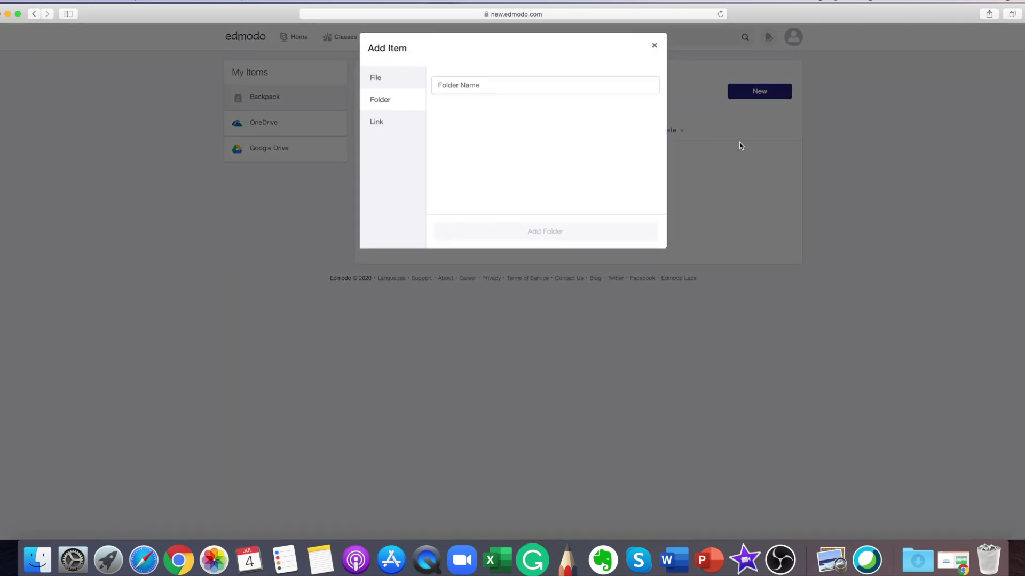
left_click(535, 95)
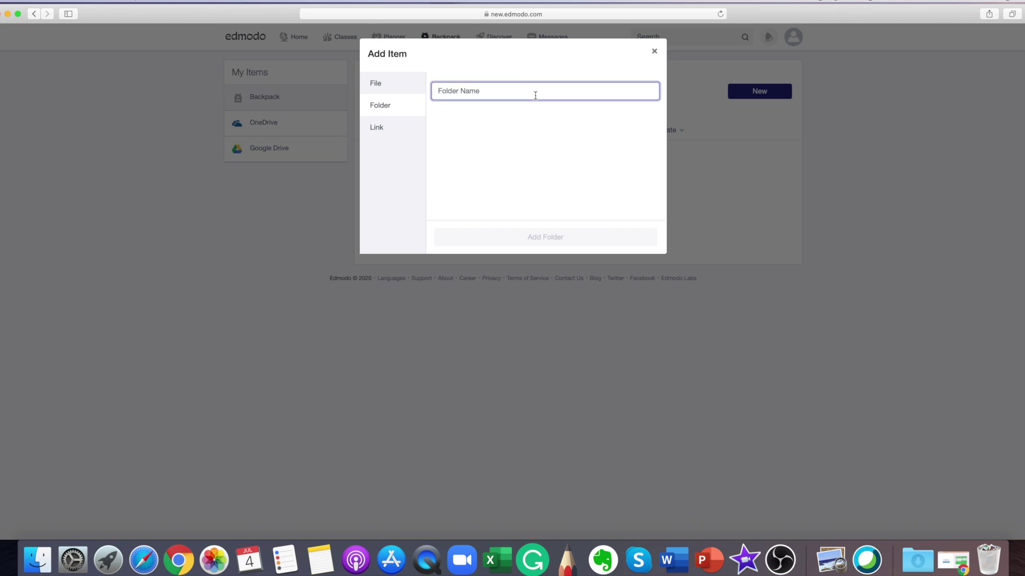
type("Professi")
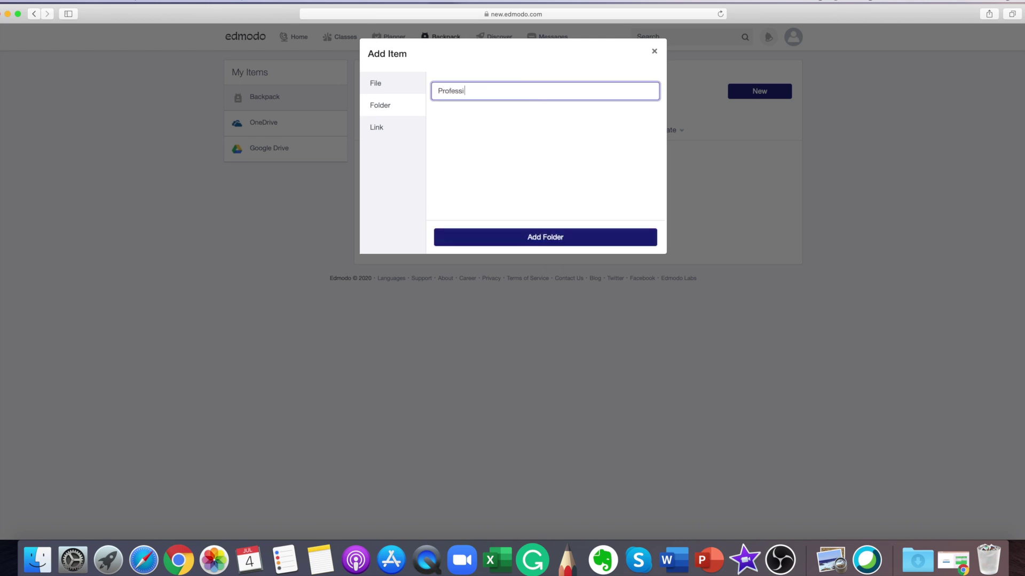
type("onal Skills")
left_click(532, 238)
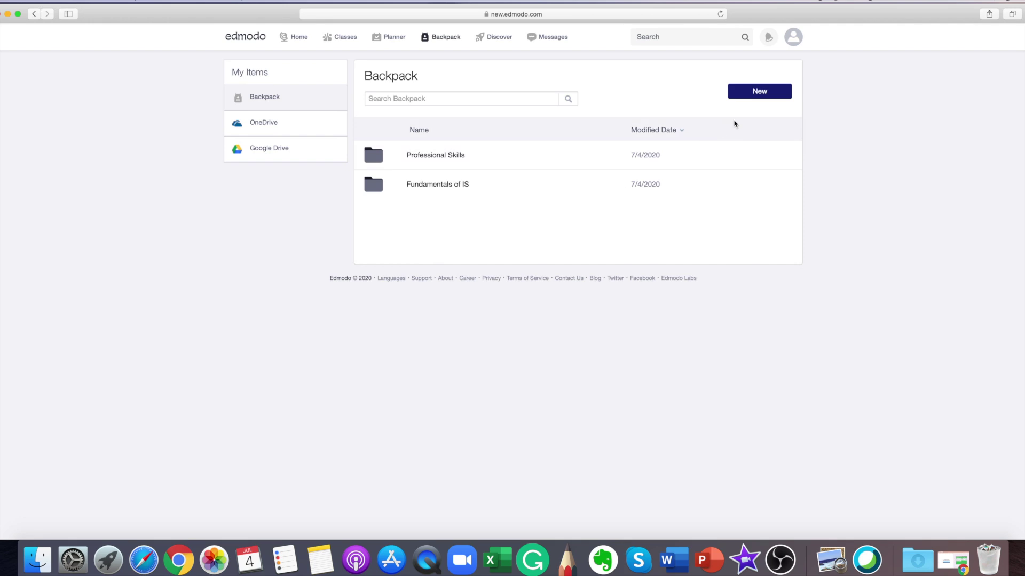
Add two more backpack folders, Personal Files and AIM
left_click(756, 92)
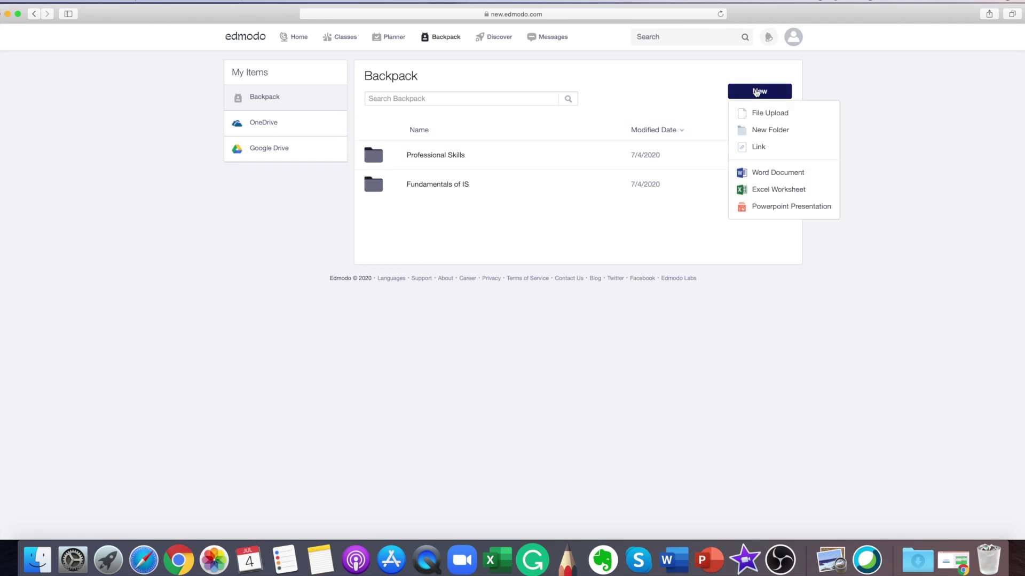
left_click(760, 132)
left_click(525, 93)
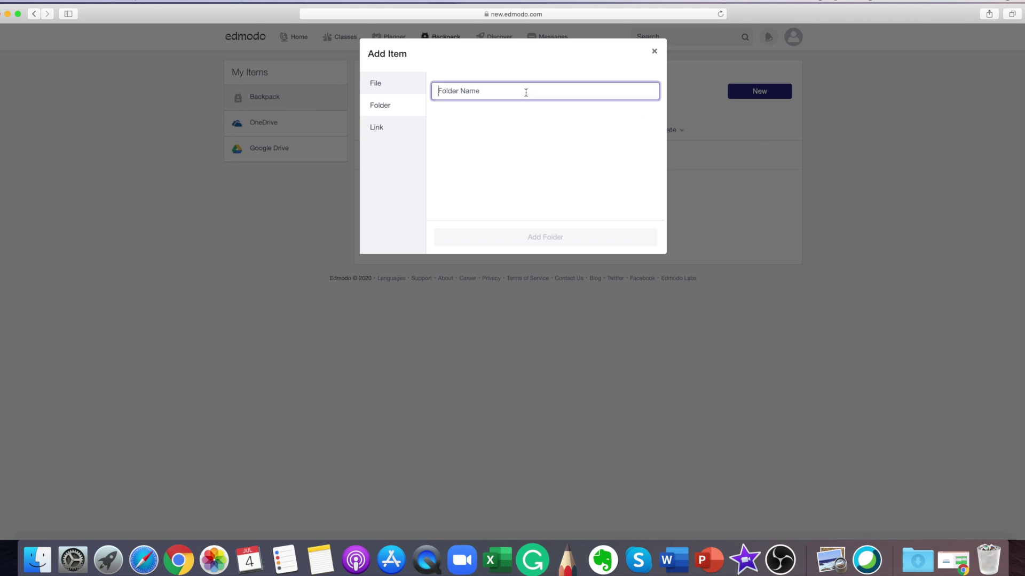
type("Personal F")
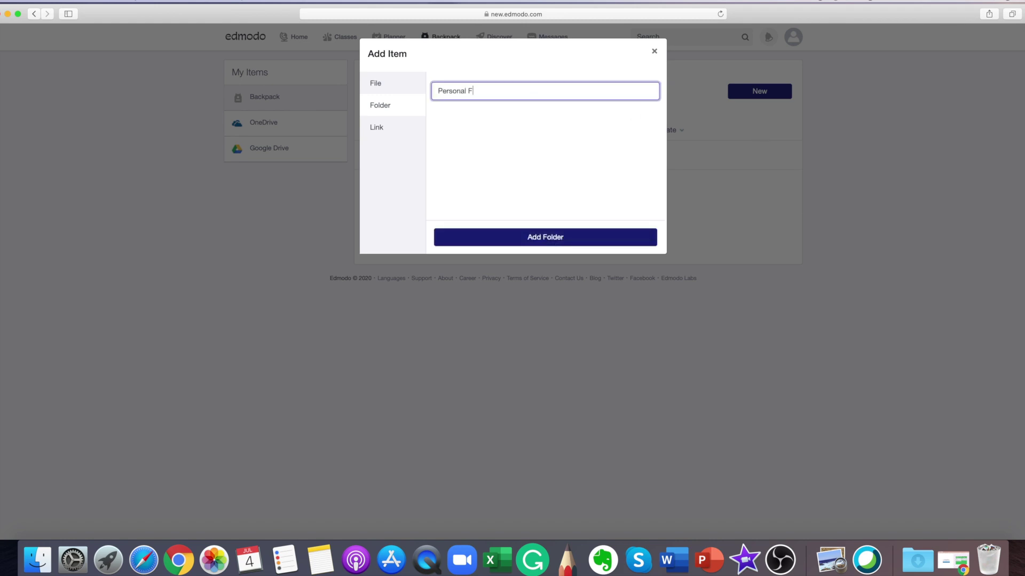
type("iles")
left_click(542, 241)
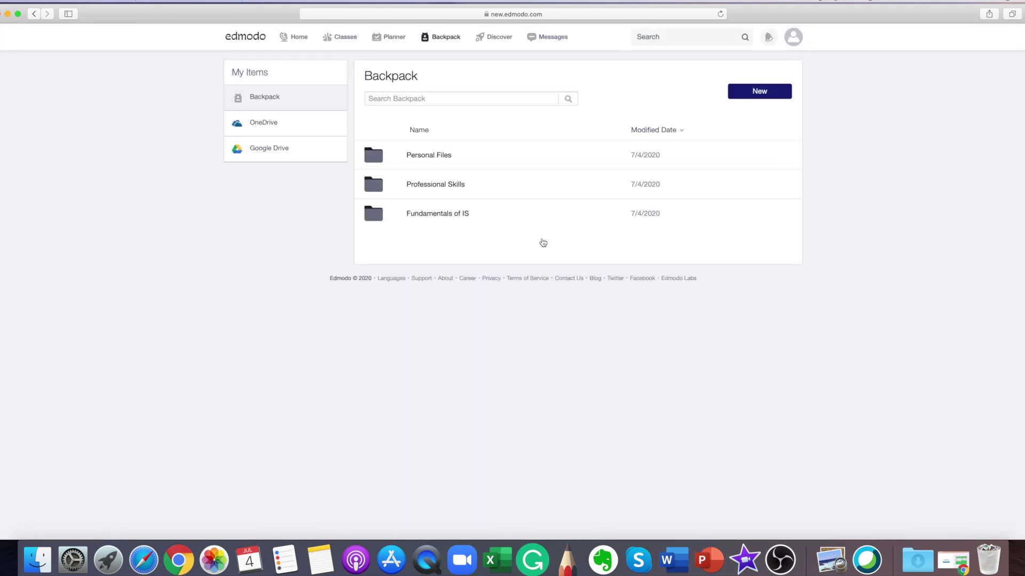
left_click(752, 92)
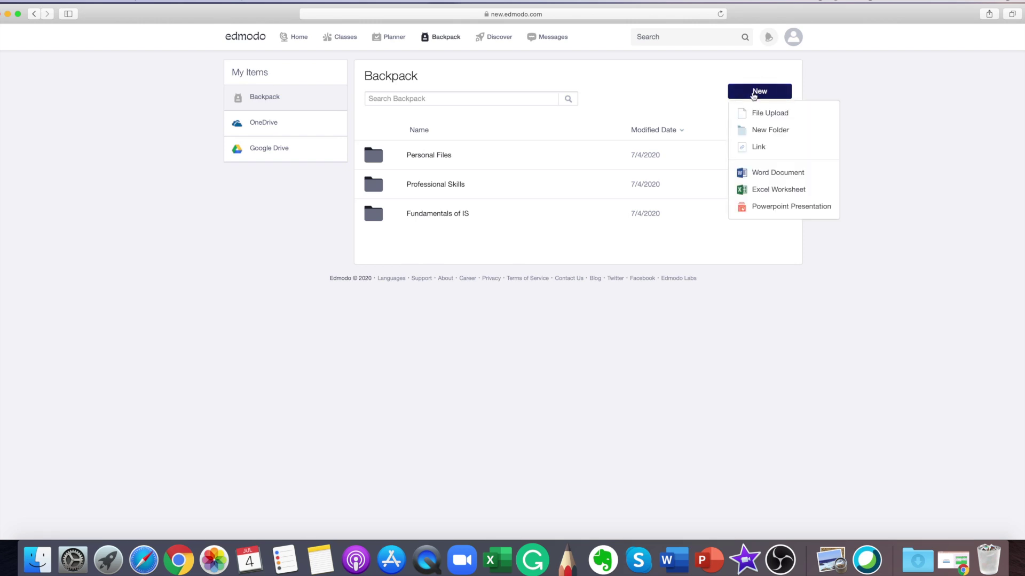
left_click(759, 132)
left_click(464, 93)
type("AIM")
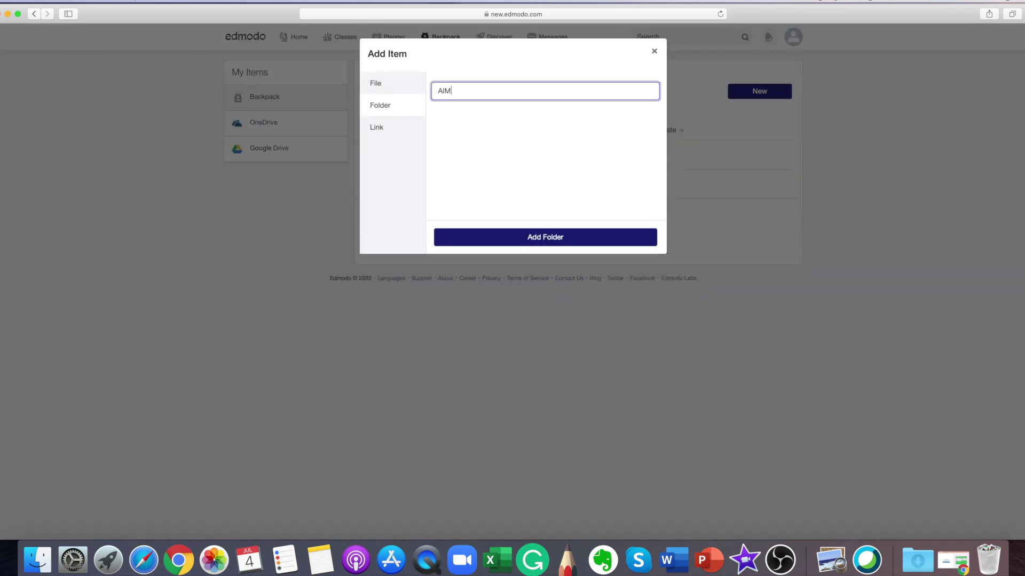
left_click(511, 241)
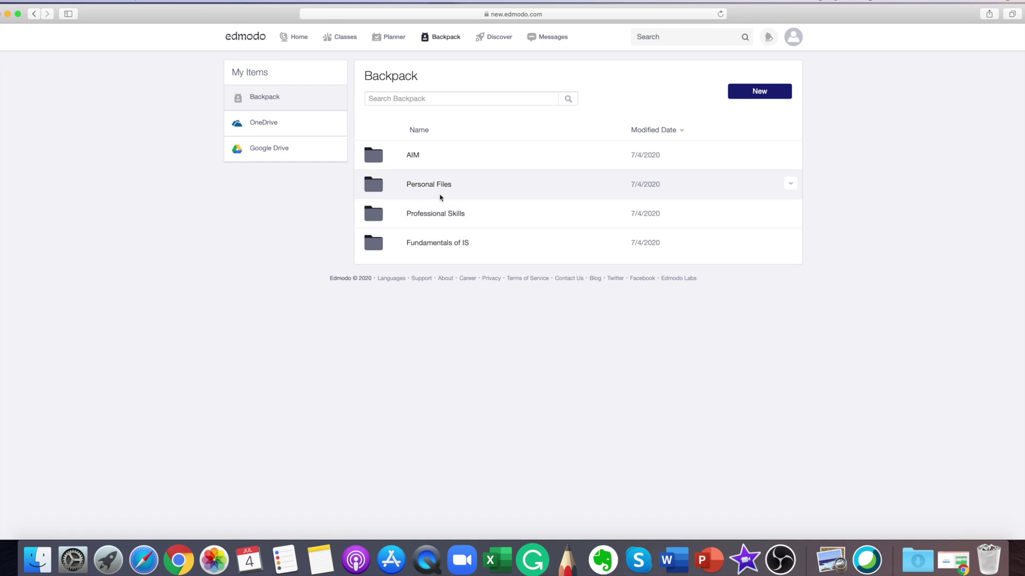
Open the Fundamentals of IS folder, abandon a file upload, and go to Discover
left_click(428, 243)
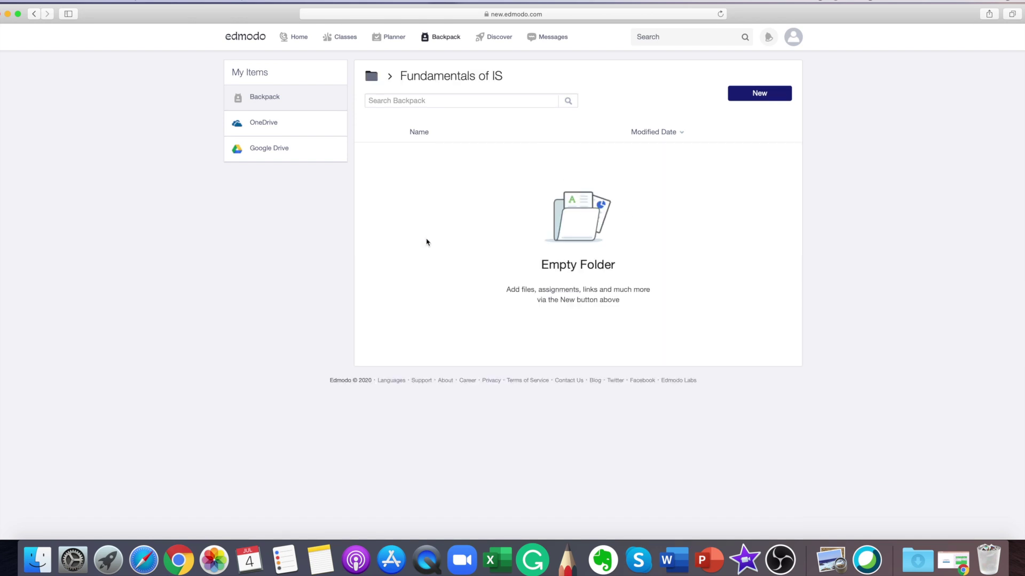
left_click(762, 100)
left_click(763, 120)
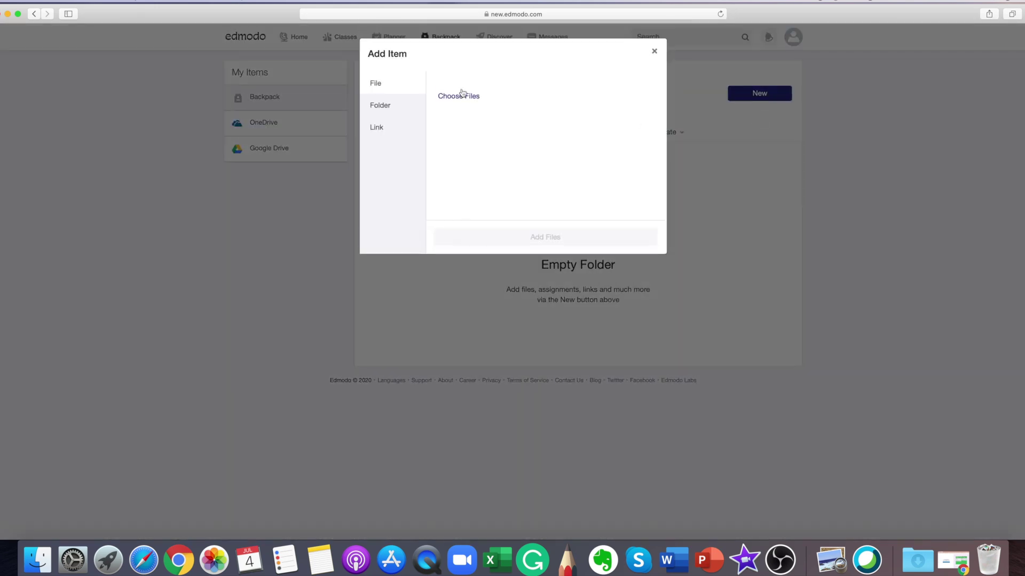
left_click(462, 94)
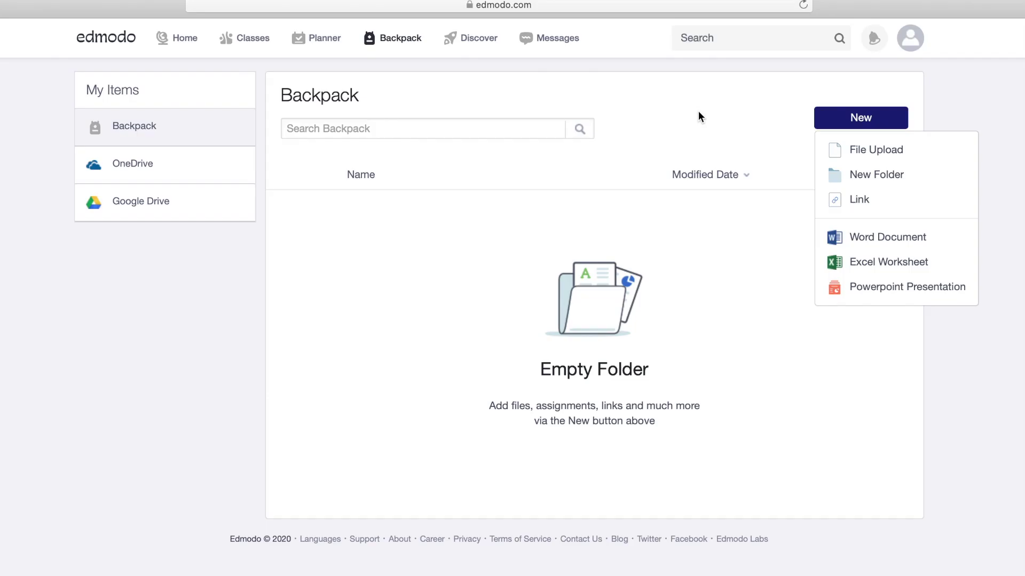
left_click(698, 115)
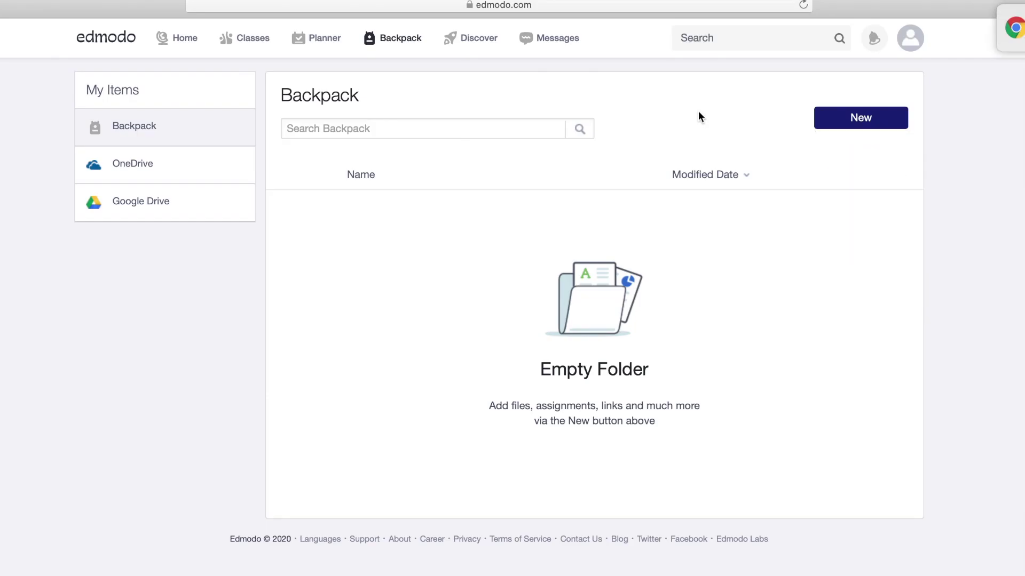
left_click(473, 40)
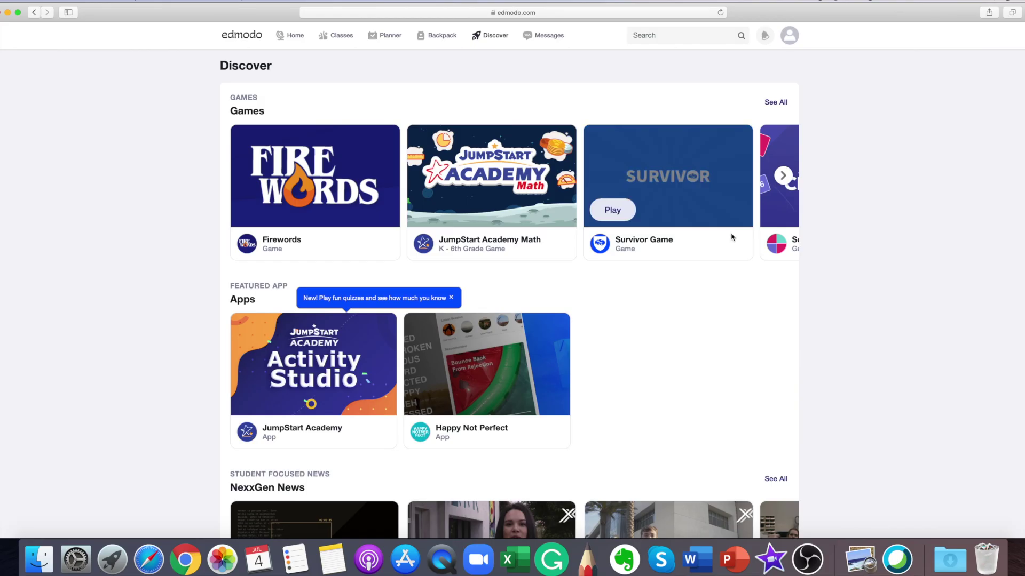
scroll(741, 291, "down", 2)
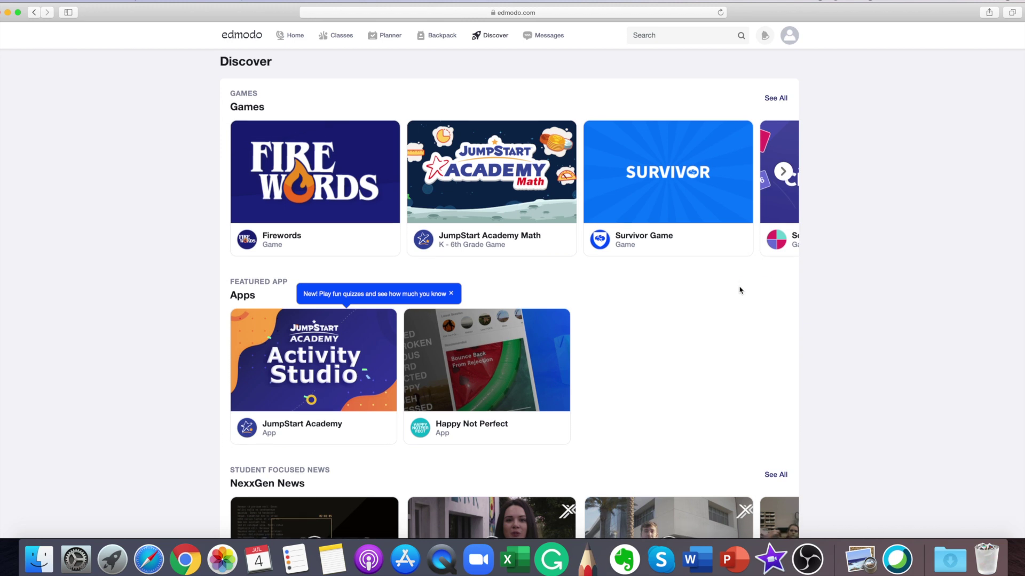
scroll(740, 290, "down", 4)
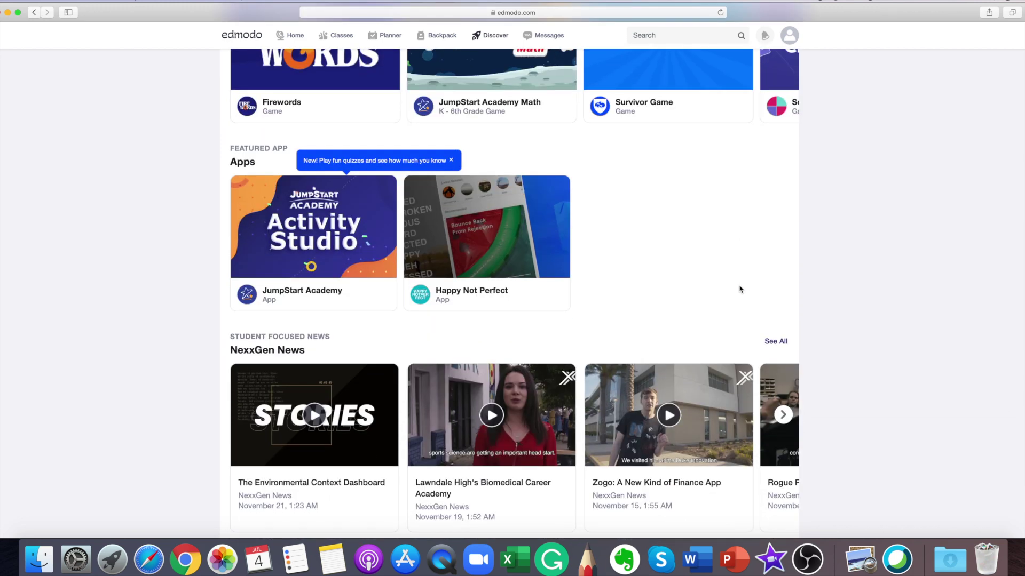
scroll(740, 290, "down", 3)
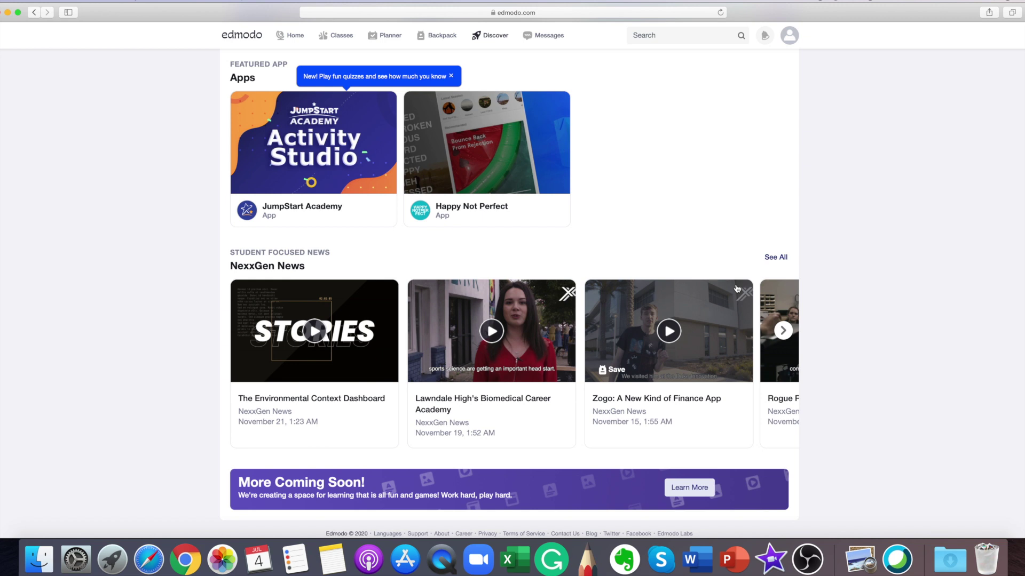
scroll(737, 289, "up", 8)
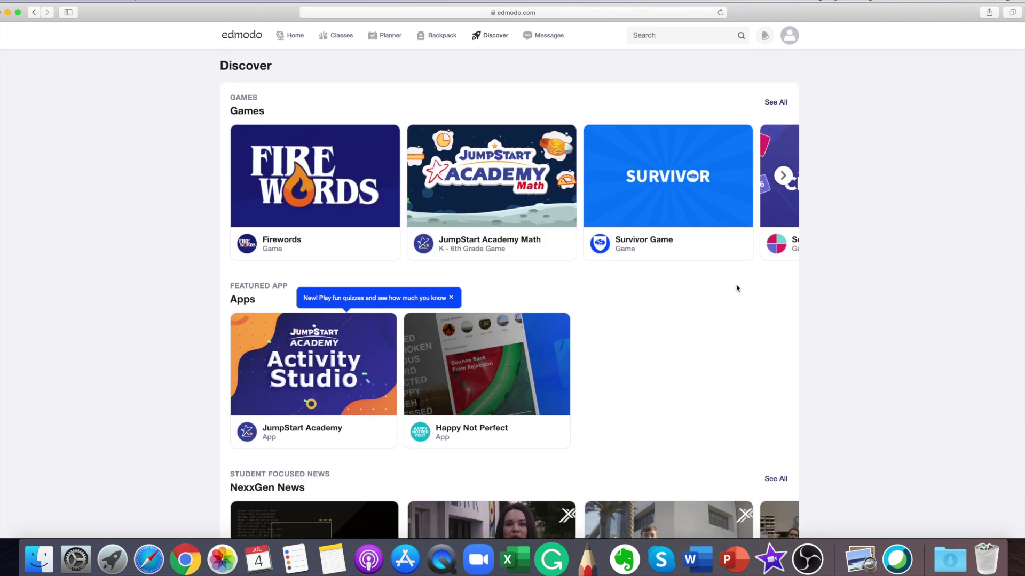
left_click(542, 36)
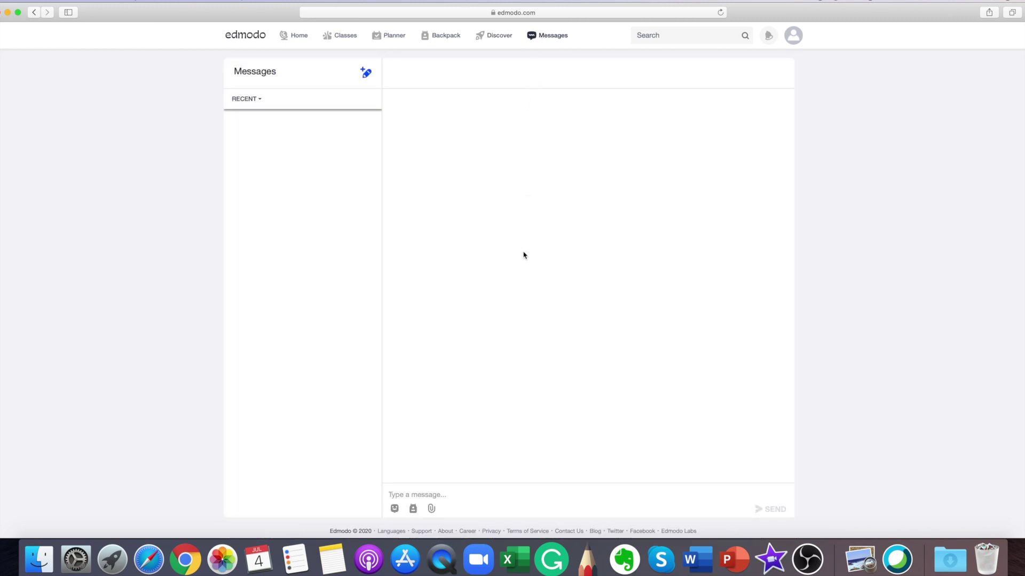
Check Messages and notifications, then open the approved Fundamentals of Information System class page
left_click(495, 488)
left_click(773, 37)
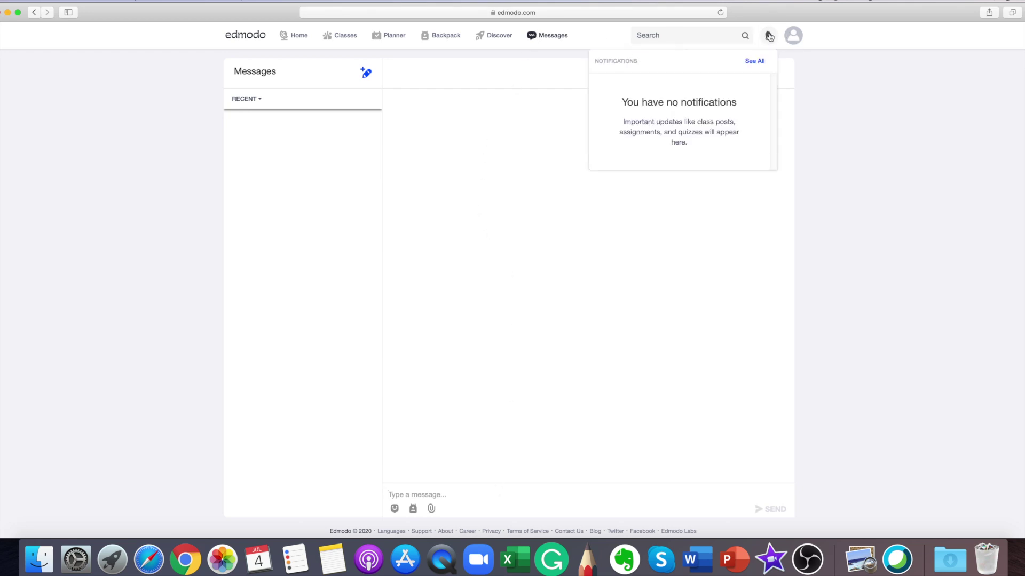
left_click(826, 62)
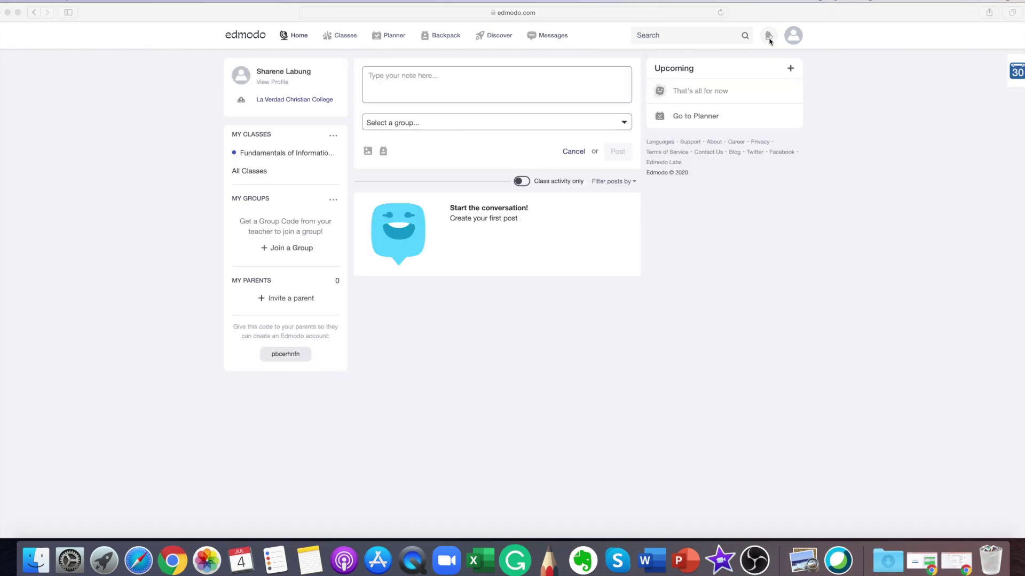
left_click(768, 37)
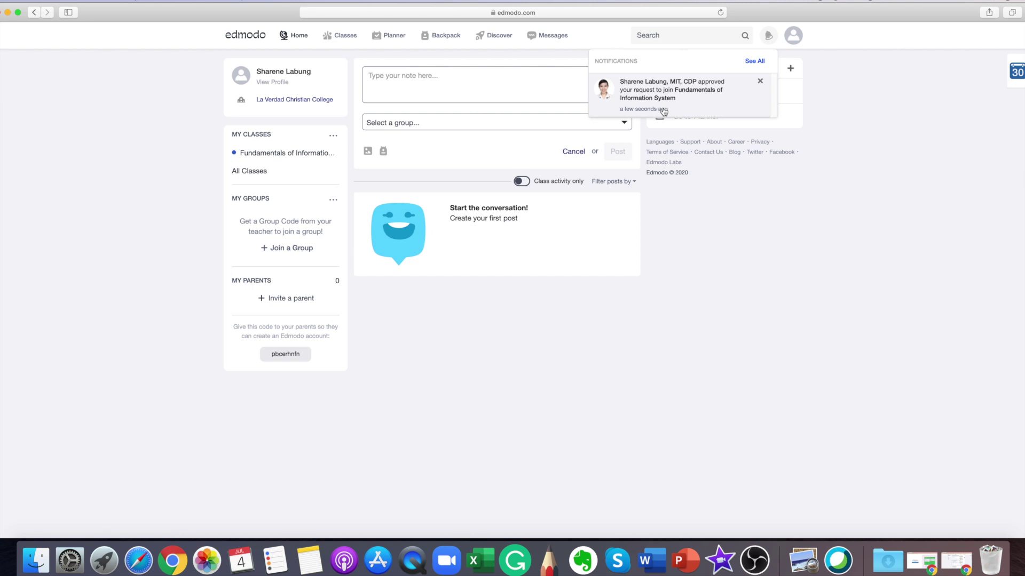
left_click(669, 93)
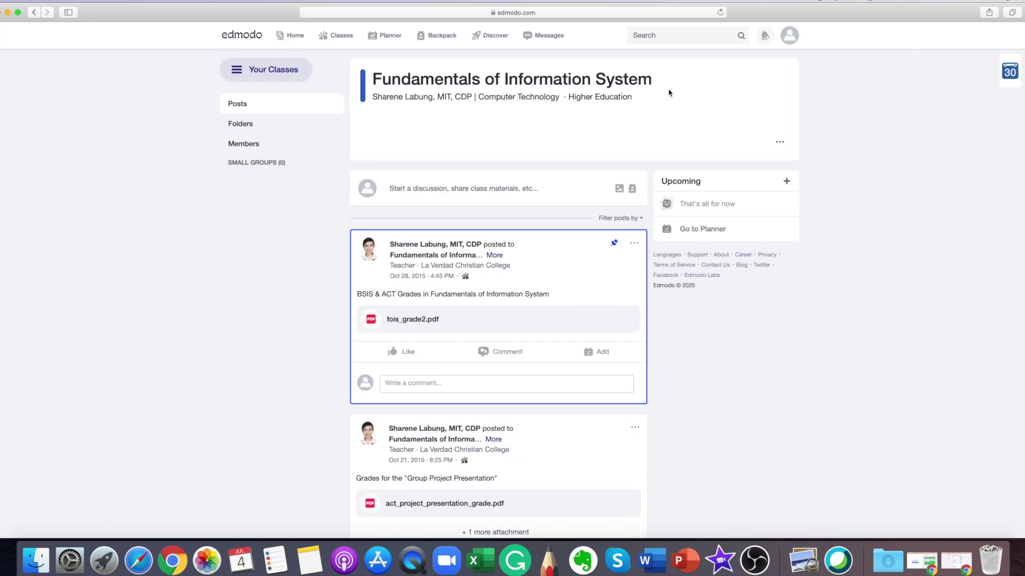